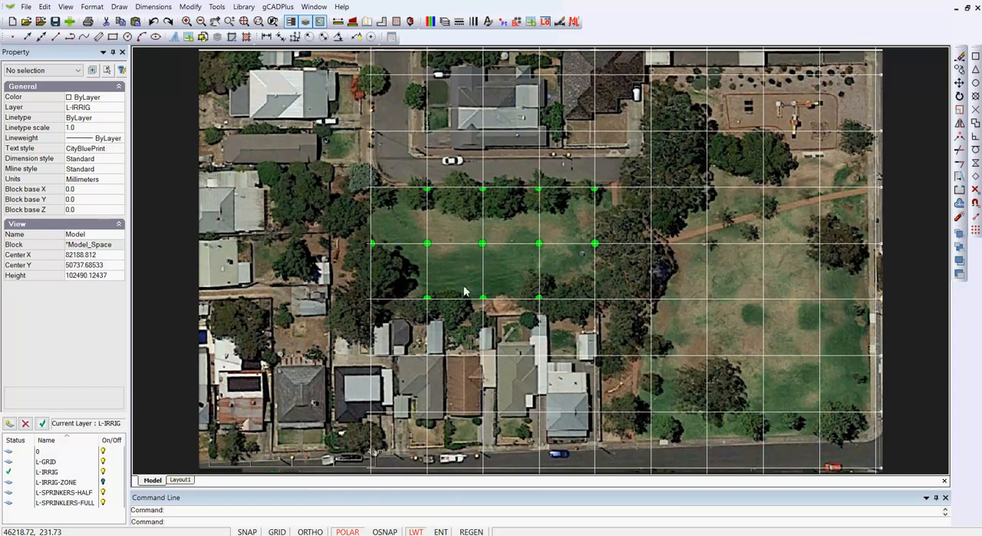
- Inspect the properties of a horizontal grid line crossing the sprinkler area of the park
{"action": "scroll", "coordinate": [508, 267], "scroll_direction": "up", "scroll_amount": 1}
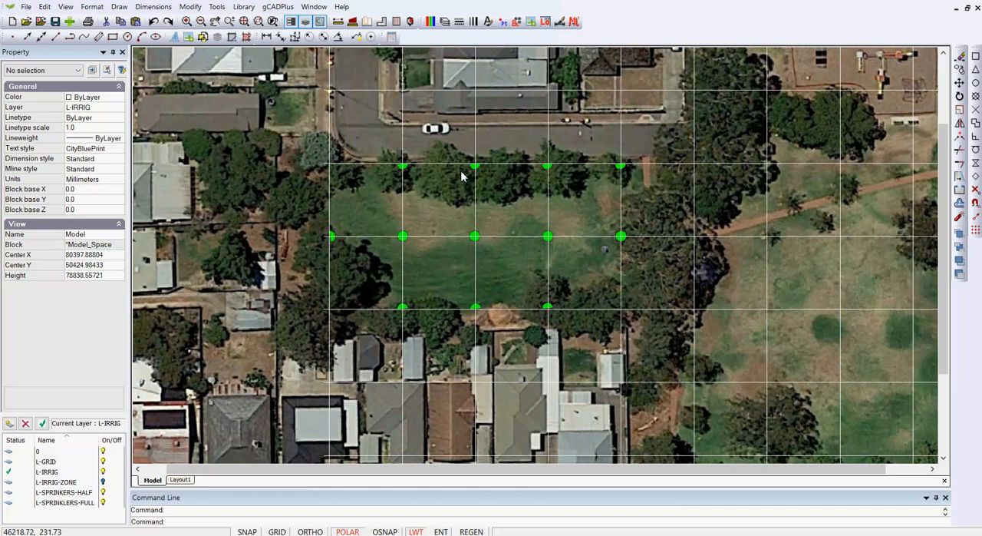
{"action": "scroll", "coordinate": [449, 267], "scroll_direction": "down", "scroll_amount": 1}
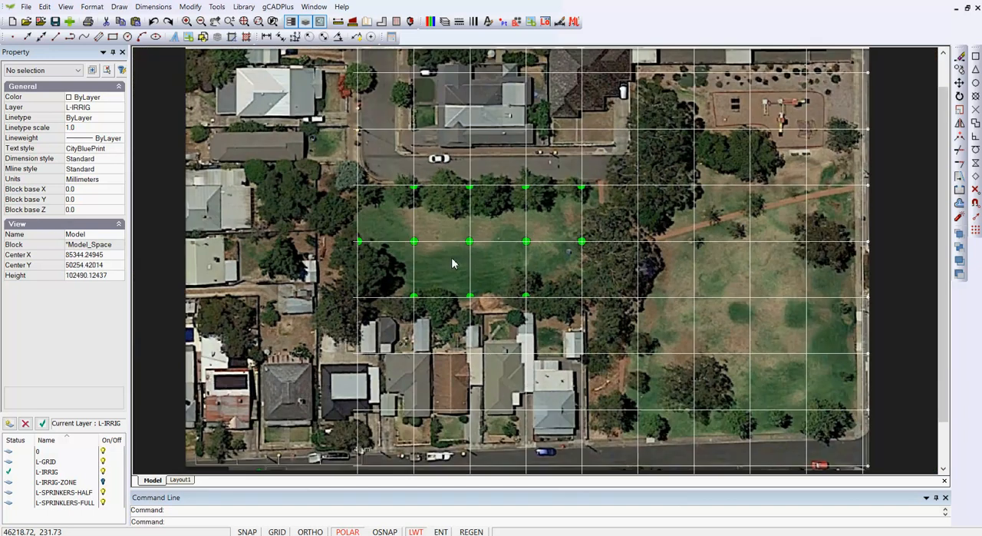
{"action": "left_click", "coordinate": [494, 243]}
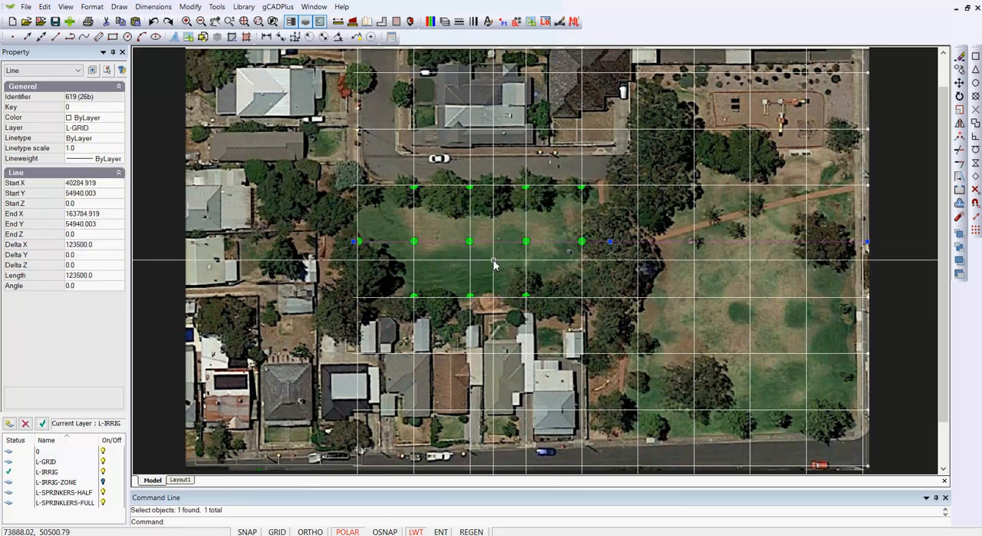
{"action": "key", "text": "Escape"}
{"action": "scroll", "coordinate": [358, 205], "scroll_direction": "down", "scroll_amount": 1}
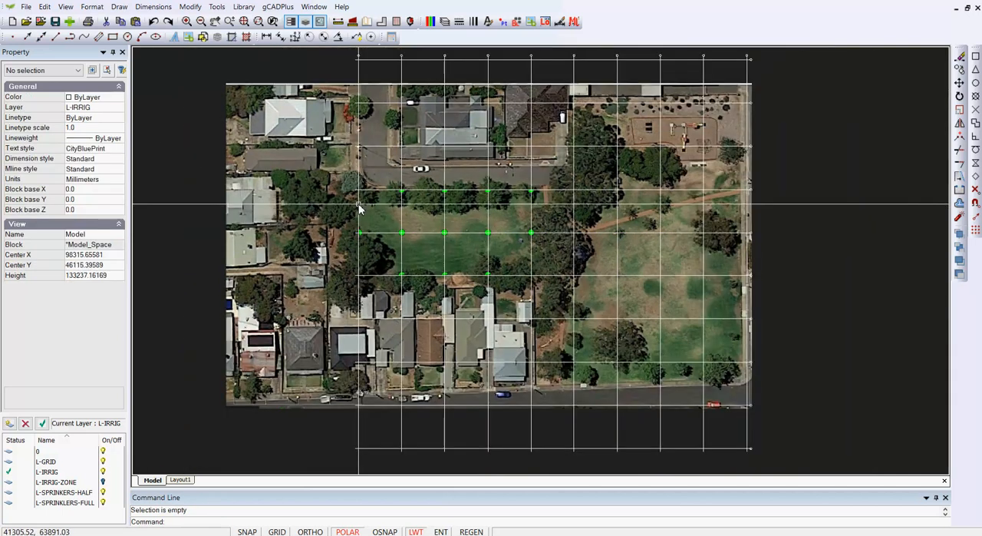
{"action": "scroll", "coordinate": [358, 206], "scroll_direction": "down", "scroll_amount": 1}
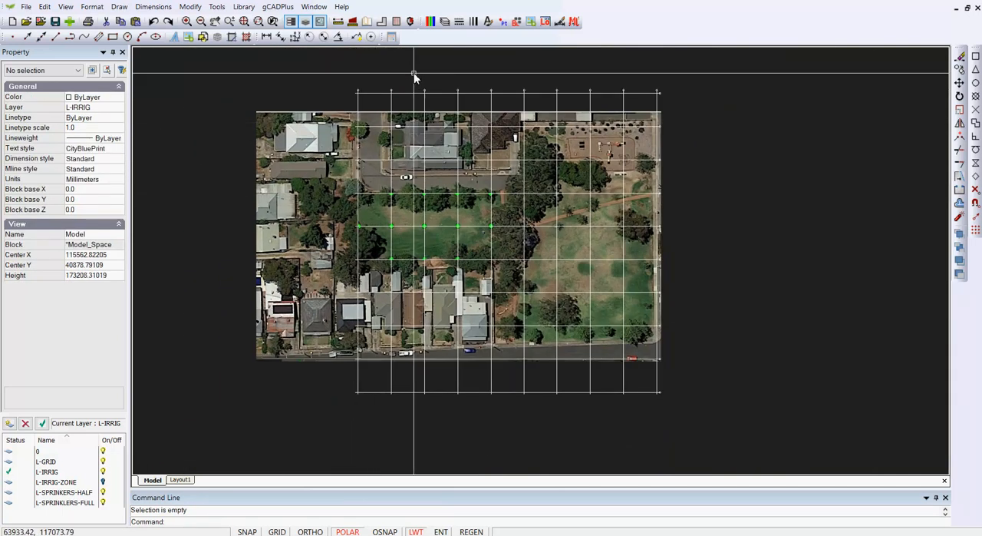
- Make L-GRID the current layer in the layer properties
{"action": "left_click", "coordinate": [444, 22]}
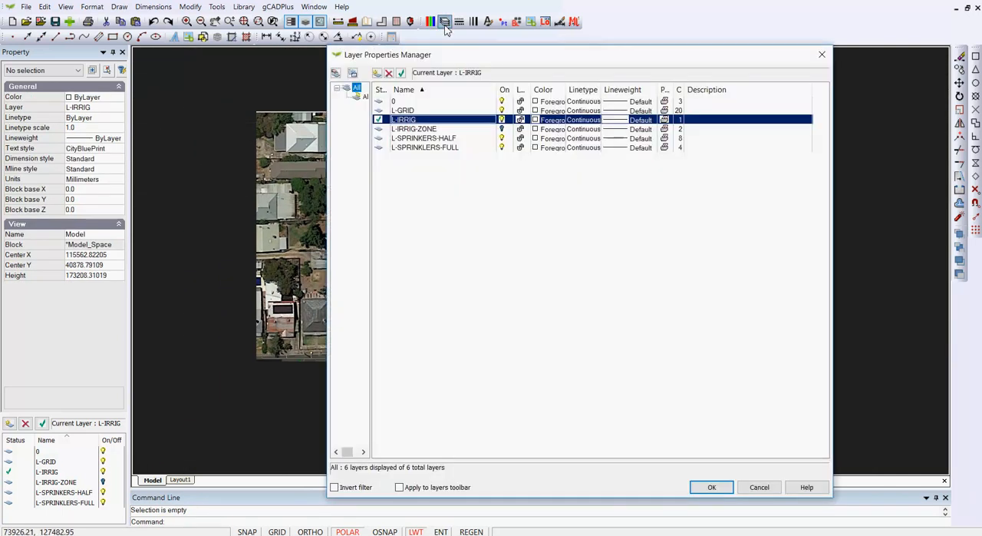
{"action": "left_click", "coordinate": [419, 112]}
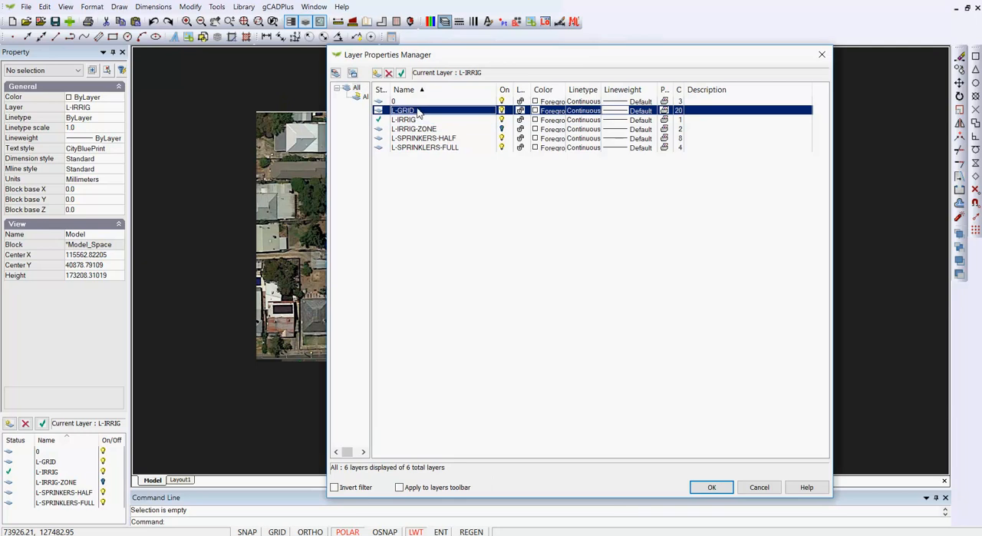
{"action": "left_click", "coordinate": [400, 72]}
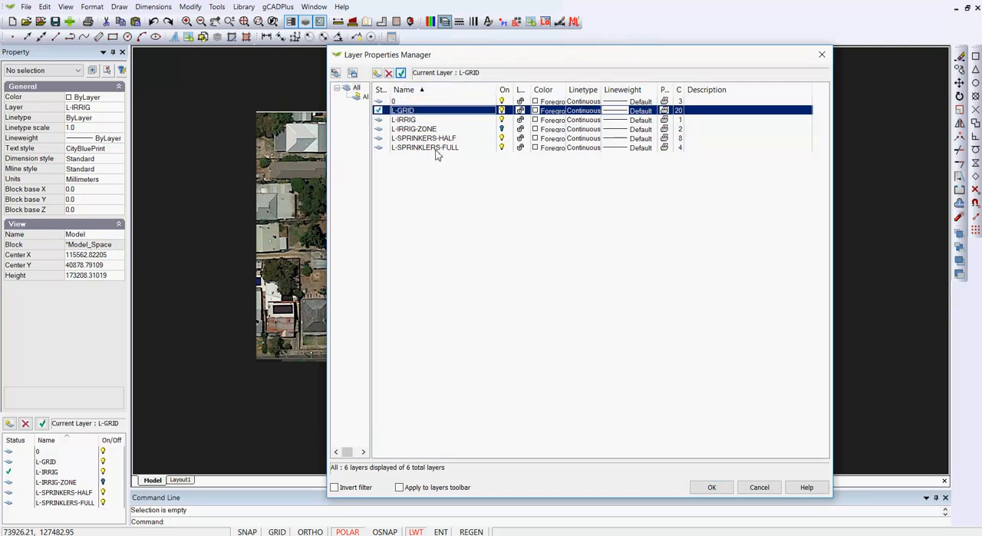
{"action": "left_click", "coordinate": [710, 486]}
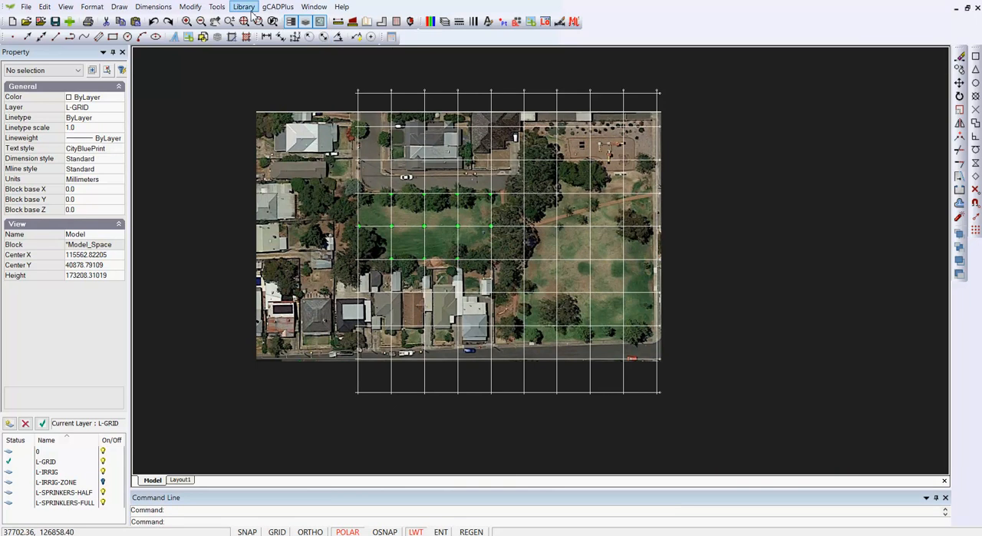
- Insert grid lines with 8 horizontal and 8 vertical lines at 13500 spacing in the empty area east of the aerial image
{"action": "left_click", "coordinate": [216, 7]}
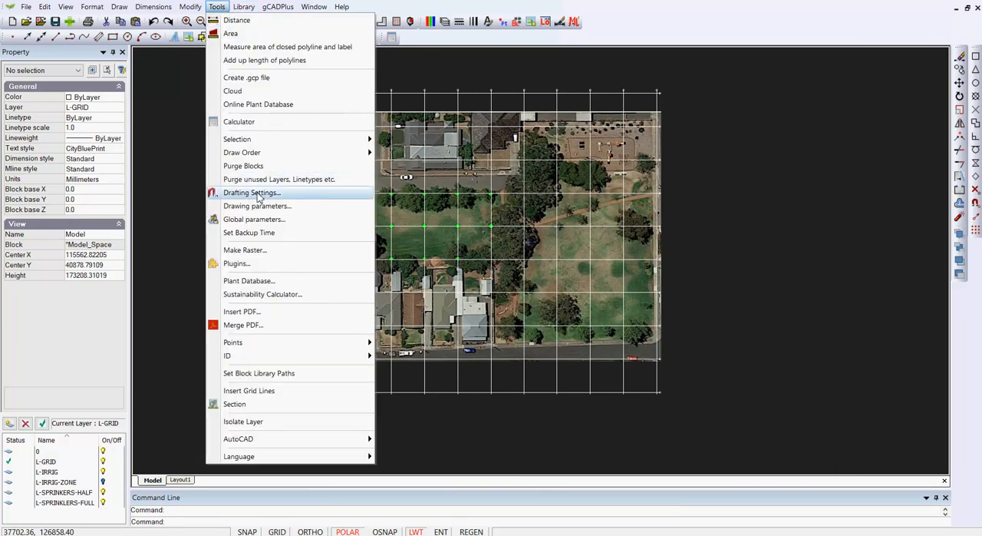
{"action": "left_click", "coordinate": [256, 393]}
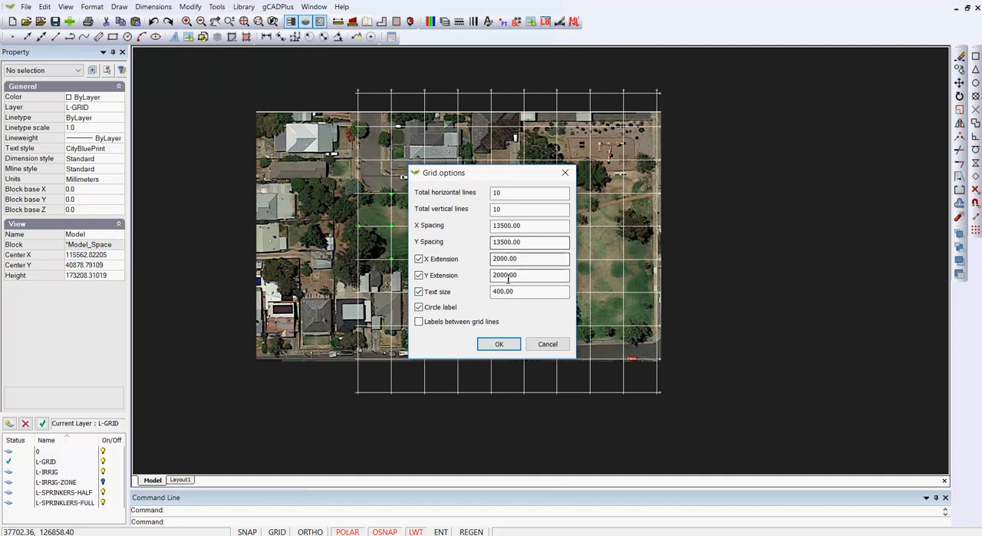
{"action": "left_click", "coordinate": [504, 193]}
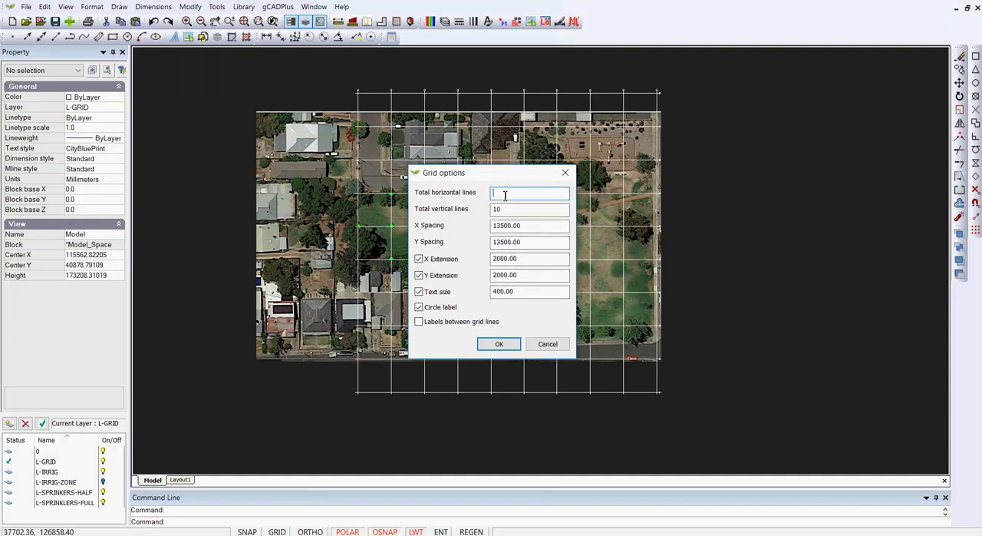
{"action": "left_click", "coordinate": [495, 208]}
{"action": "type", "text": "5"}
{"action": "left_click", "coordinate": [497, 193]}
{"action": "left_click_drag", "start_coordinate": [501, 209], "coordinate": [490, 218]}
{"action": "type", "text": "8"}
{"action": "left_click", "coordinate": [500, 344]}
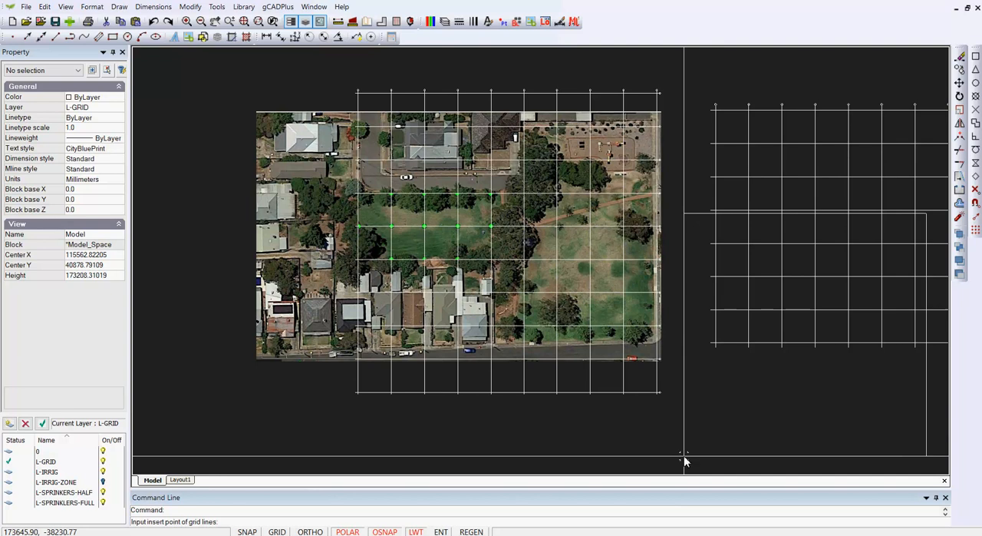
{"action": "key", "text": "Escape"}
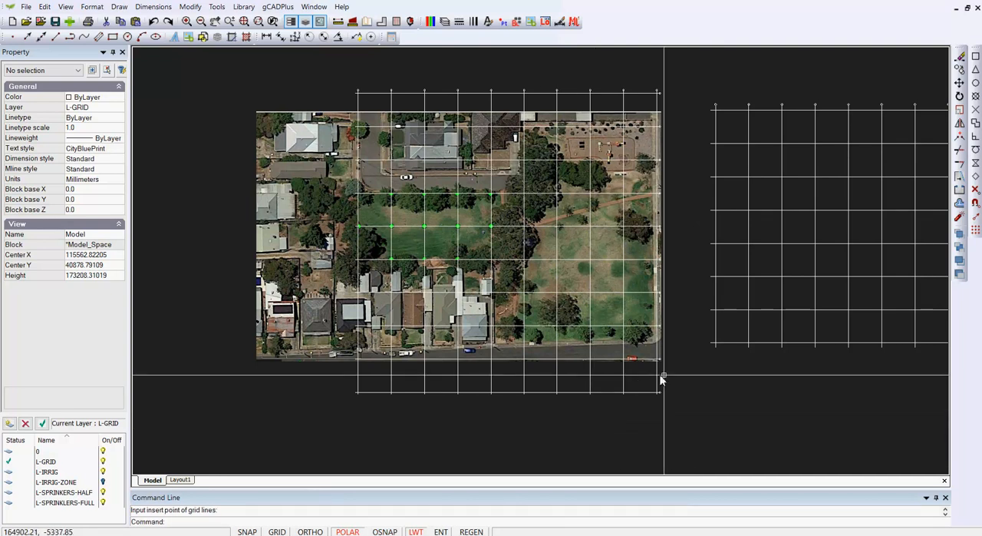
- Inspect the properties of one horizontal line in the separate grid beside the aerial image
{"action": "scroll", "coordinate": [764, 303], "scroll_direction": "up", "scroll_amount": 2}
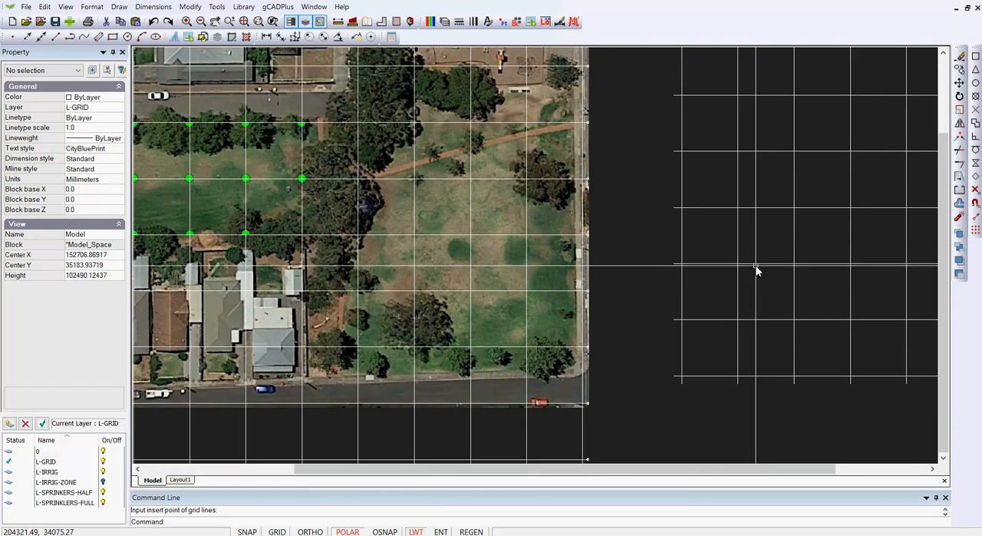
{"action": "left_click", "coordinate": [757, 265]}
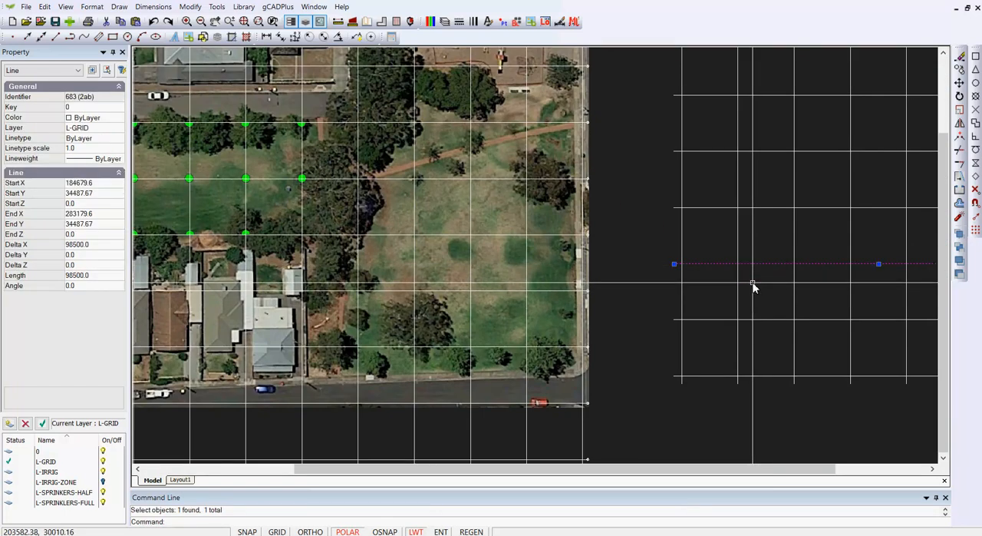
{"action": "key", "text": "Escape"}
{"action": "scroll", "coordinate": [756, 315], "scroll_direction": "down", "scroll_amount": 4}
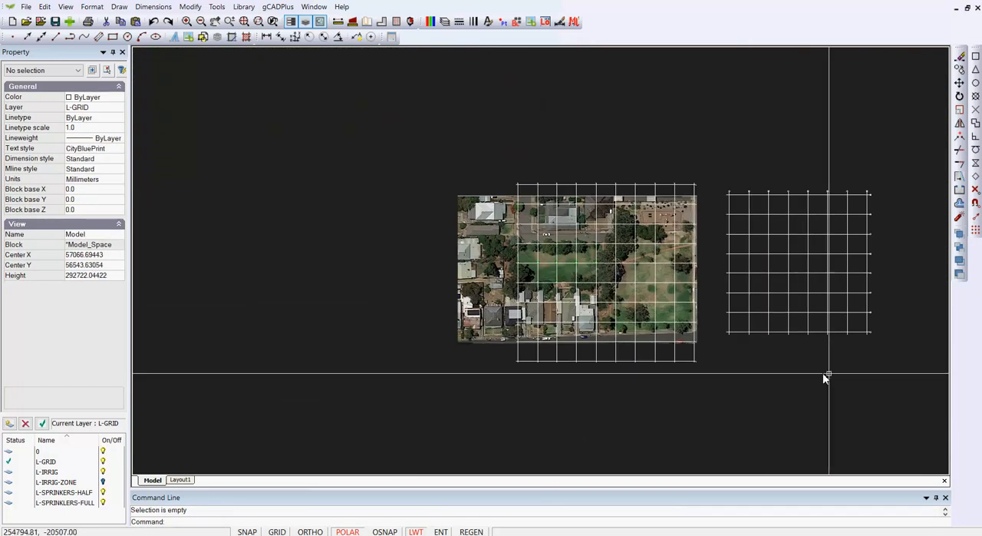
{"action": "scroll", "coordinate": [796, 277], "scroll_direction": "up", "scroll_amount": 3}
{"action": "scroll", "coordinate": [793, 276], "scroll_direction": "up", "scroll_amount": 1}
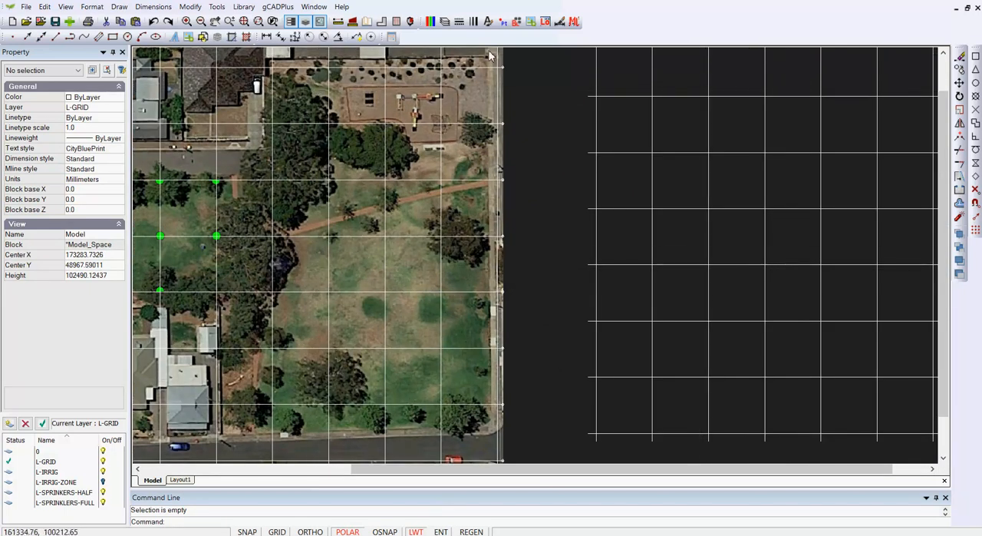
- Insert the SprinkletFullCircle block at scale 1.0, snapped to a line intersection in the separate grid beside the aerial image
{"action": "left_click", "coordinate": [517, 22]}
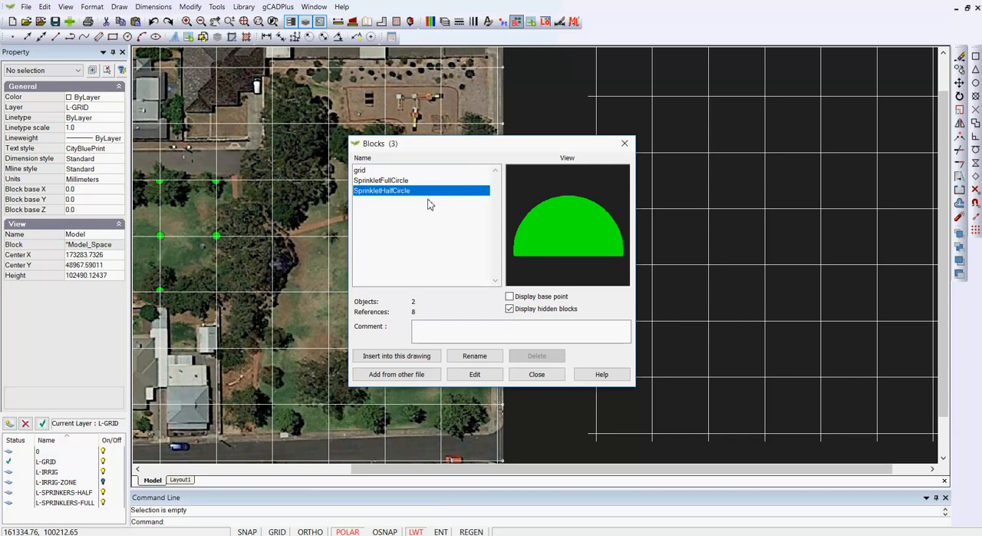
{"action": "left_click", "coordinate": [402, 180]}
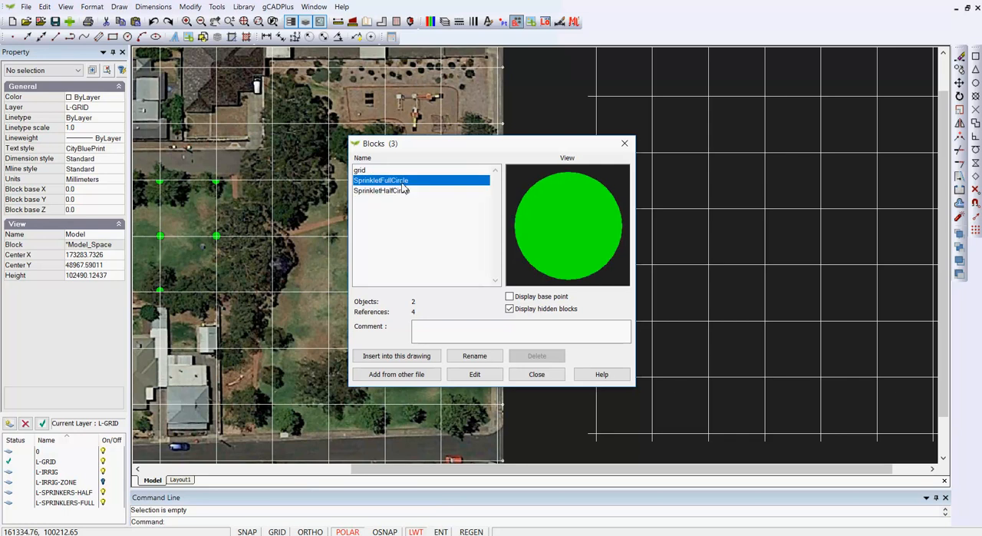
{"action": "left_click", "coordinate": [422, 357]}
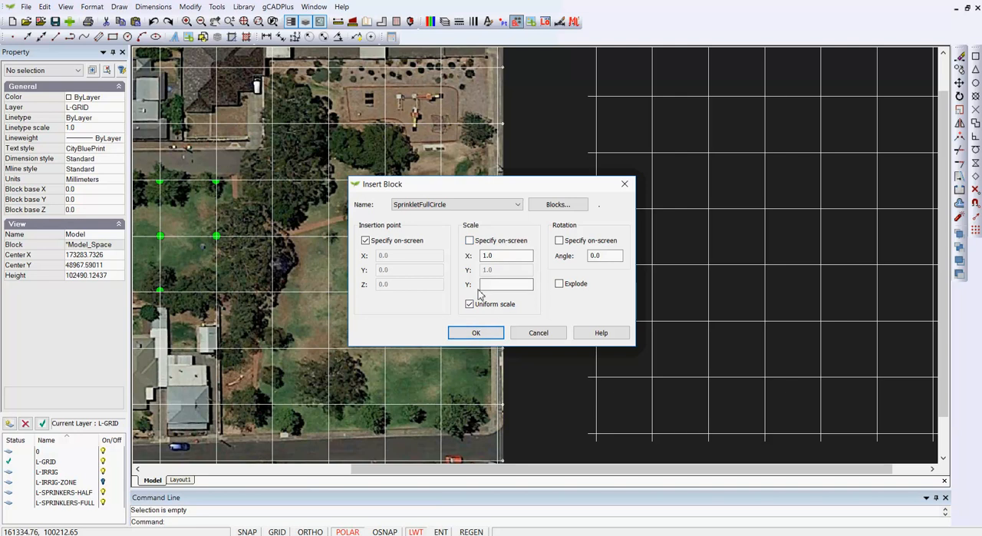
{"action": "left_click", "coordinate": [475, 332]}
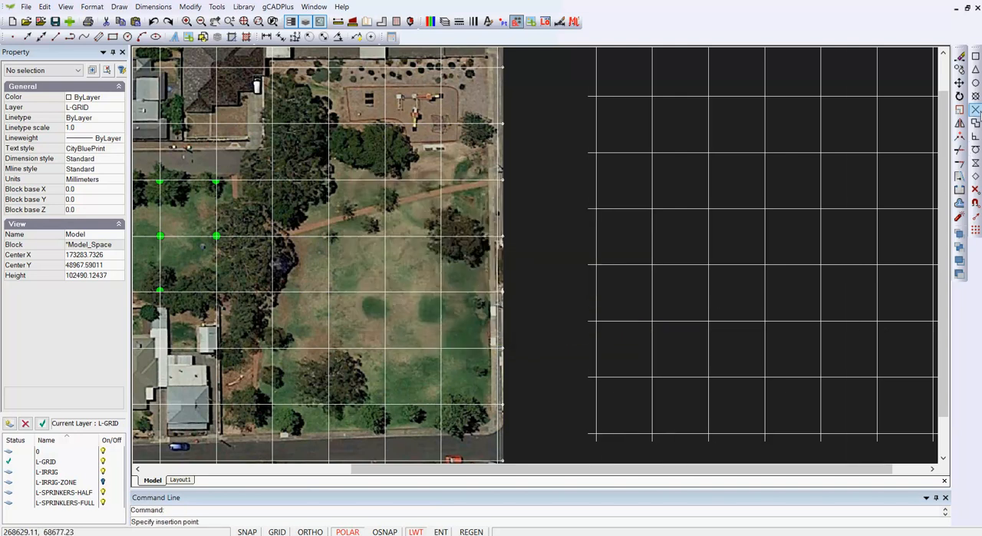
{"action": "key", "text": "F3"}
{"action": "left_click", "coordinate": [651, 153]}
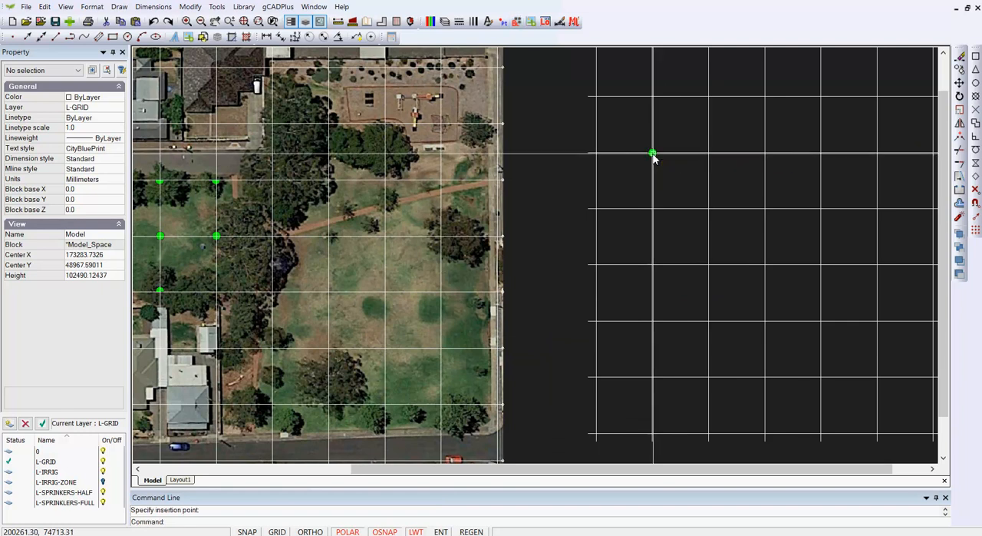
{"action": "key", "text": "F3"}
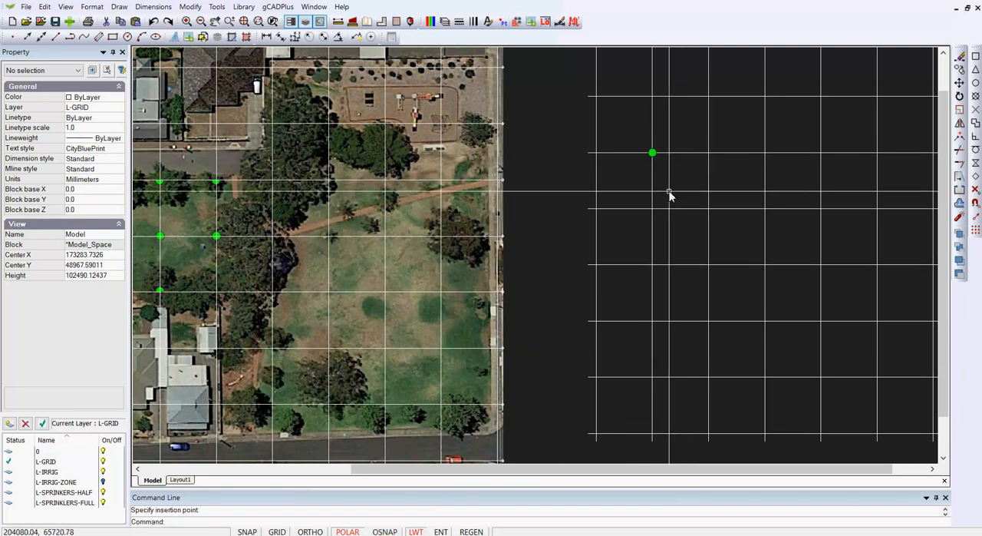
- Delete the whole separate grid beside the aerial image together with its sprinkler block
{"action": "scroll", "coordinate": [705, 205], "scroll_direction": "down", "scroll_amount": 2}
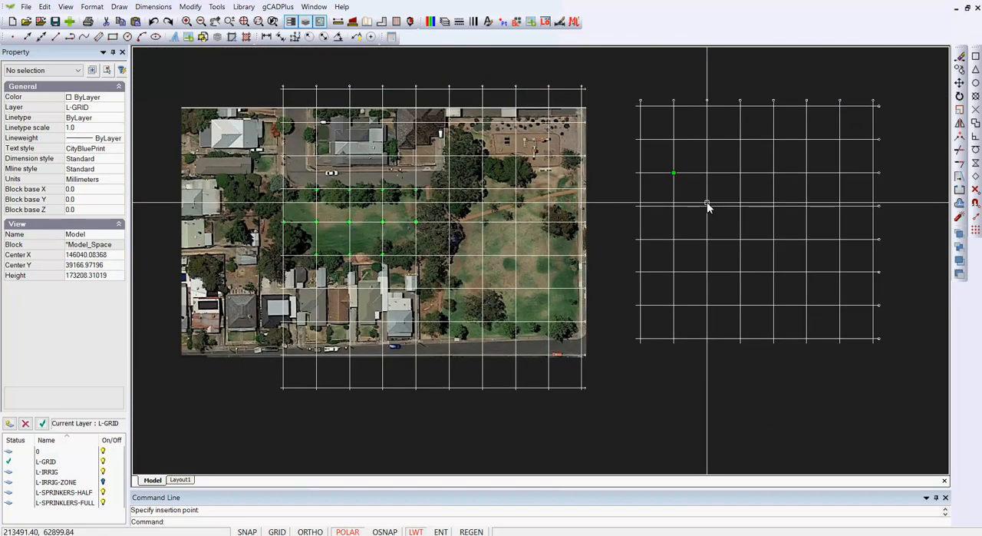
{"action": "left_click_drag", "start_coordinate": [628, 79], "coordinate": [897, 352]}
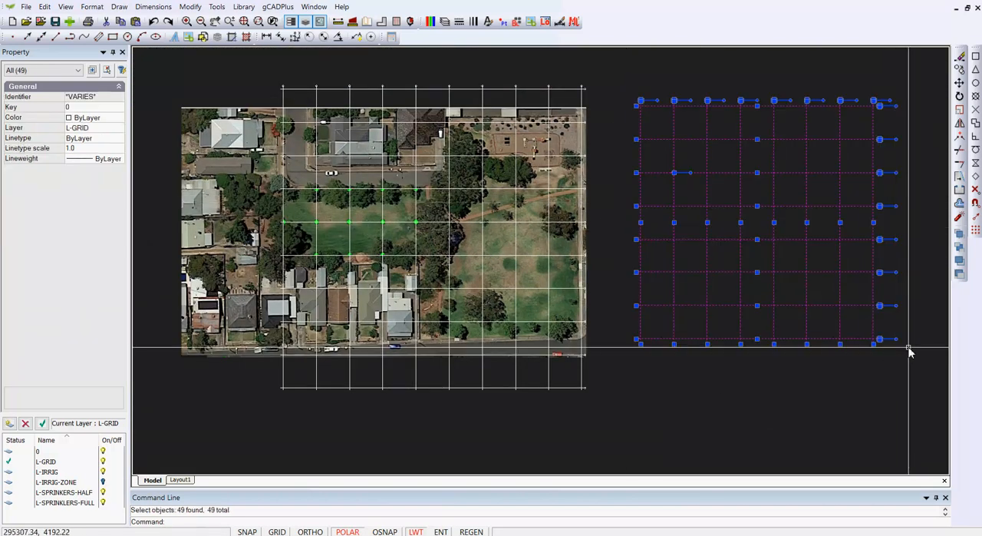
{"action": "key", "text": "Delete"}
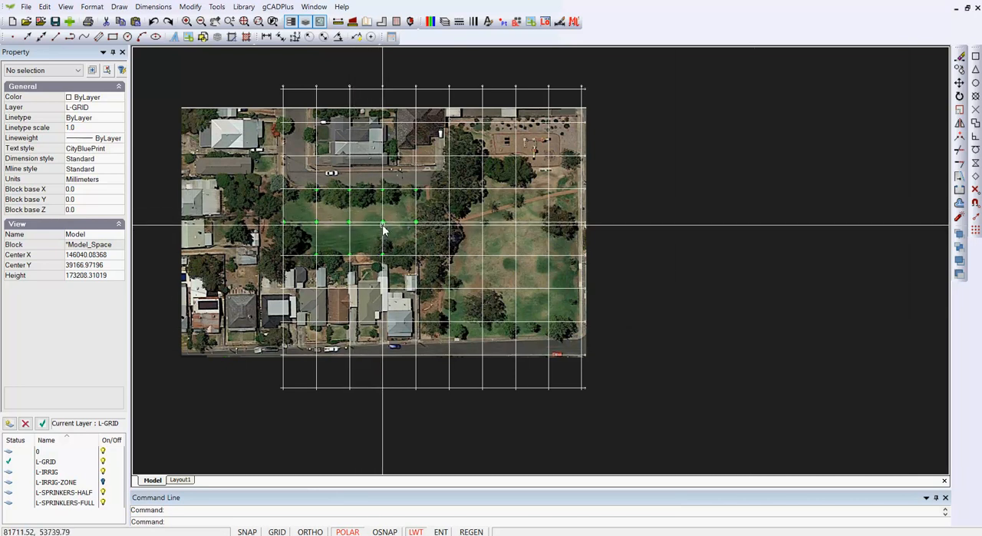
- Inspect the properties of the half-circle sprinkler at the western edge of the park lawn
{"action": "scroll", "coordinate": [384, 230], "scroll_direction": "up", "scroll_amount": 2}
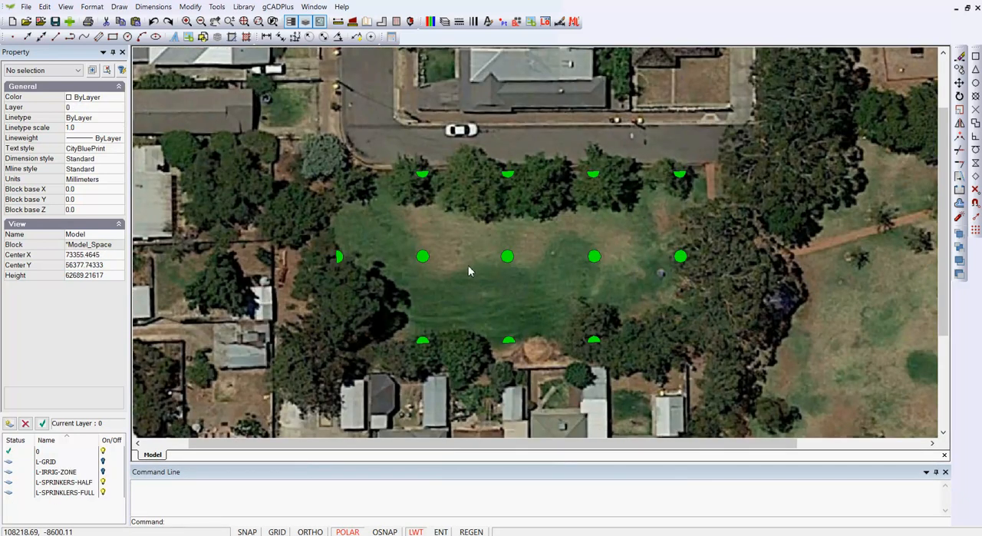
{"action": "left_click", "coordinate": [339, 258]}
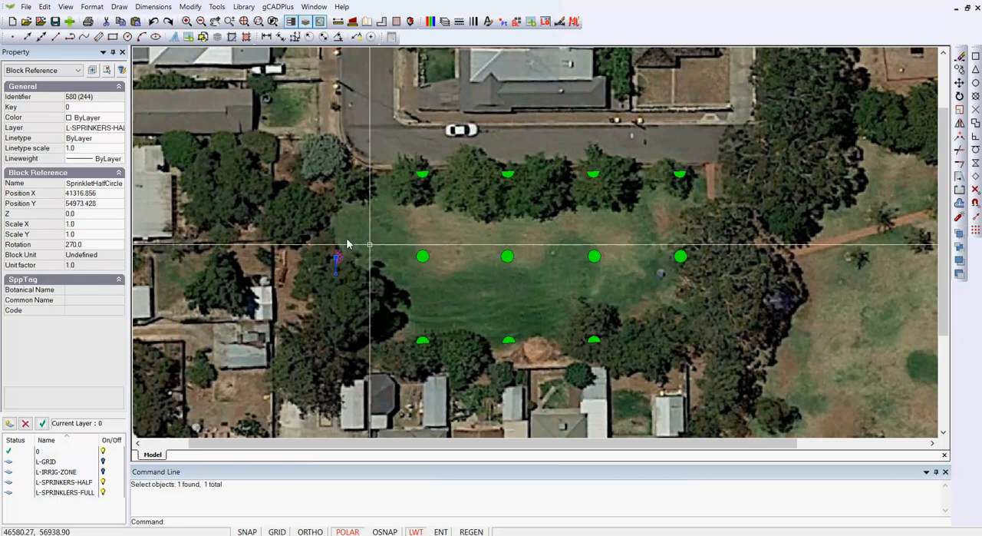
{"action": "key", "text": "Escape"}
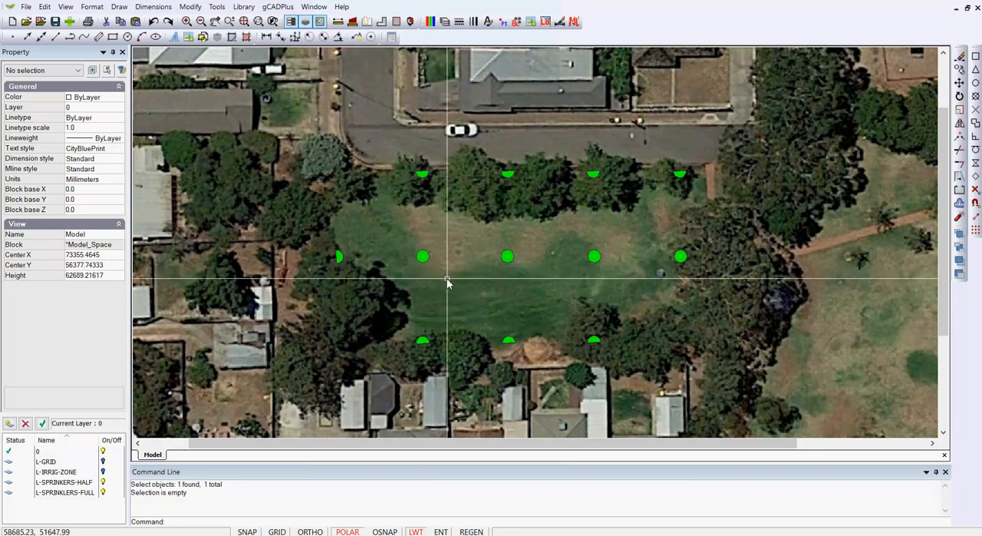
{"action": "scroll", "coordinate": [445, 282], "scroll_direction": "down", "scroll_amount": 1}
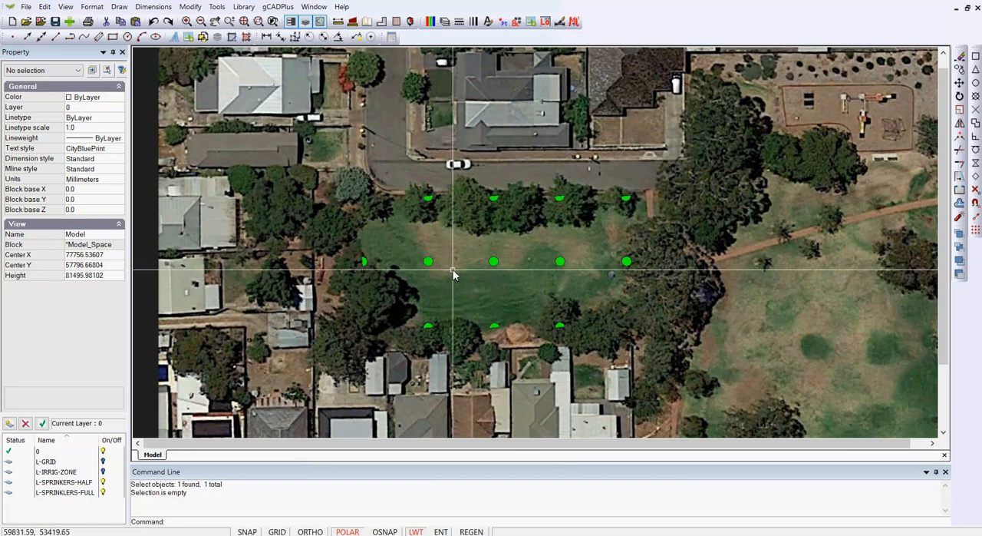
- Create a new layout, Layout2, with A3, 297 x 420 paper size in Landscape orientation
{"action": "left_click", "coordinate": [91, 6]}
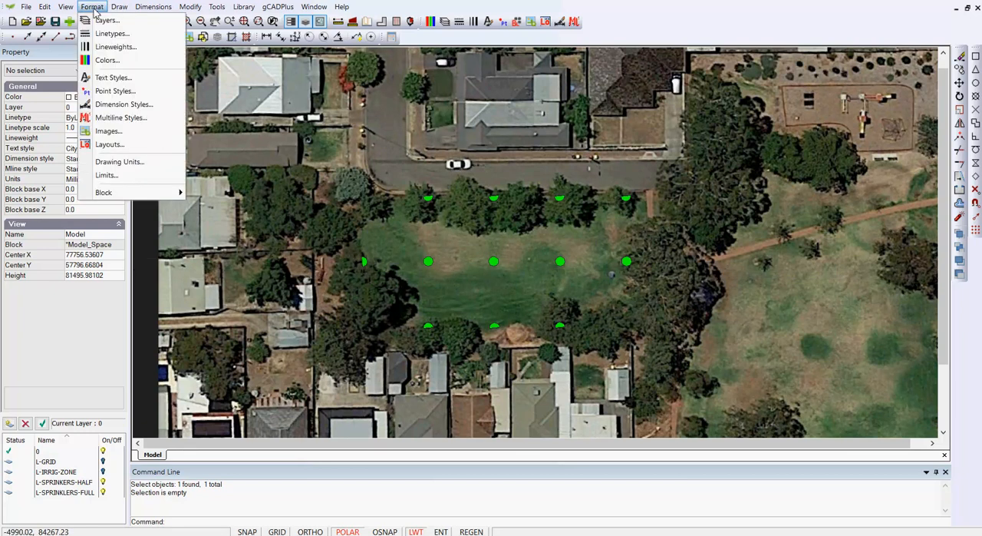
{"action": "left_click", "coordinate": [115, 144]}
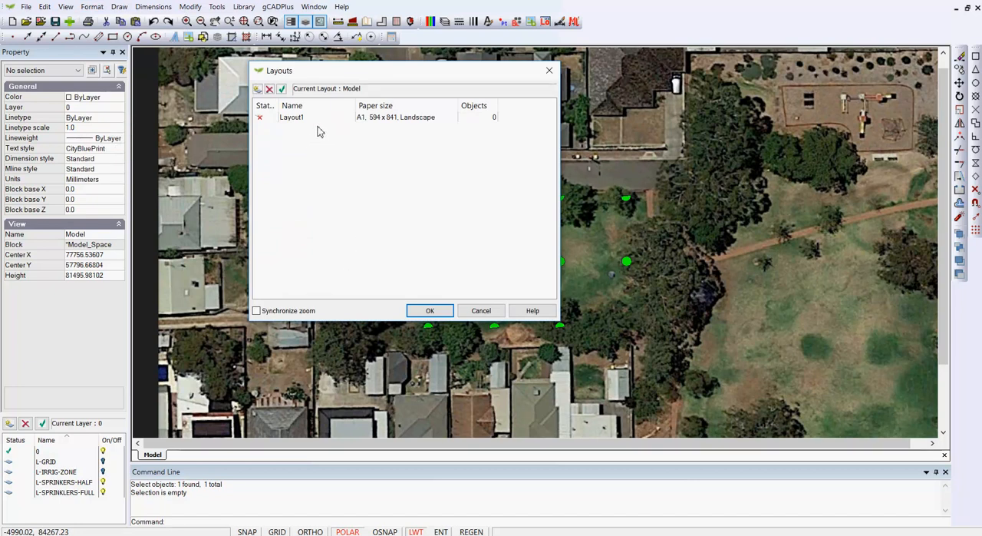
{"action": "left_click", "coordinate": [258, 89]}
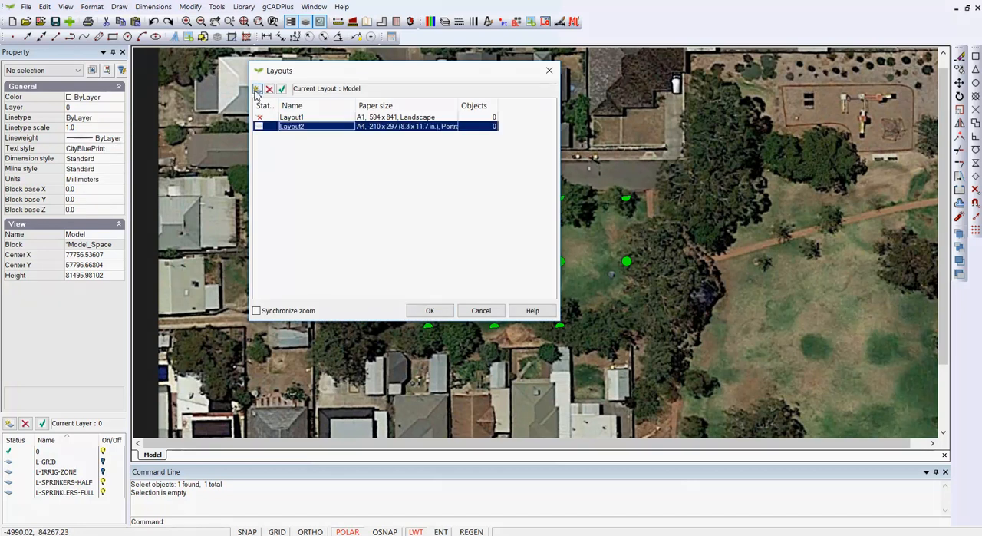
{"action": "left_click", "coordinate": [406, 129]}
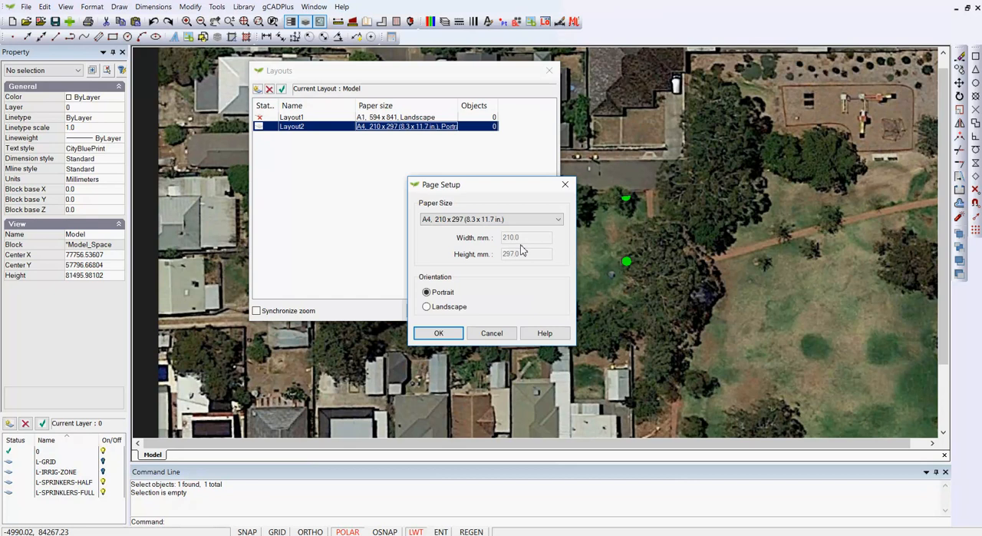
{"action": "left_click", "coordinate": [564, 221]}
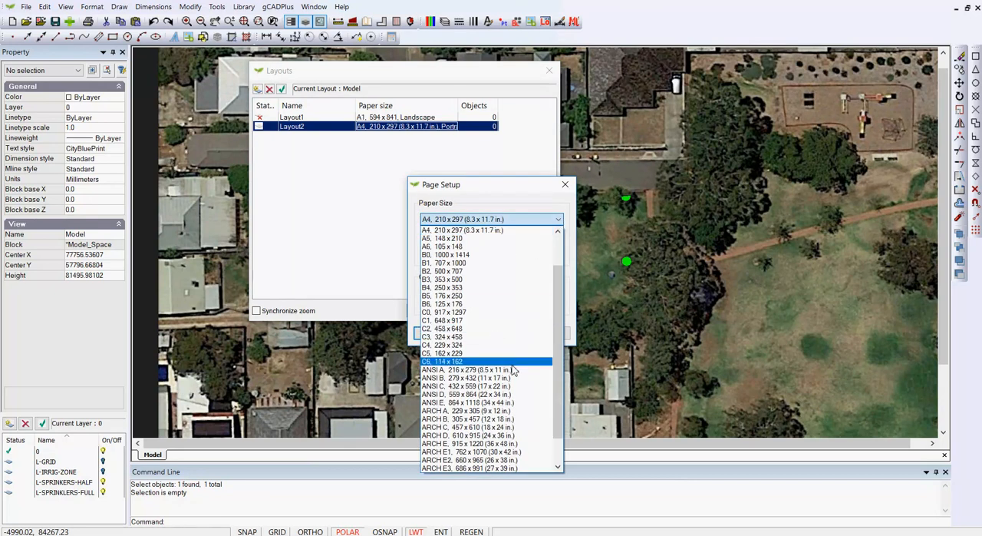
{"action": "mouse_move", "coordinate": [558, 351]}
{"action": "left_mouse_down"}
{"action": "mouse_move", "coordinate": [555, 381]}
{"action": "mouse_move", "coordinate": [555, 353]}
{"action": "left_mouse_up"}
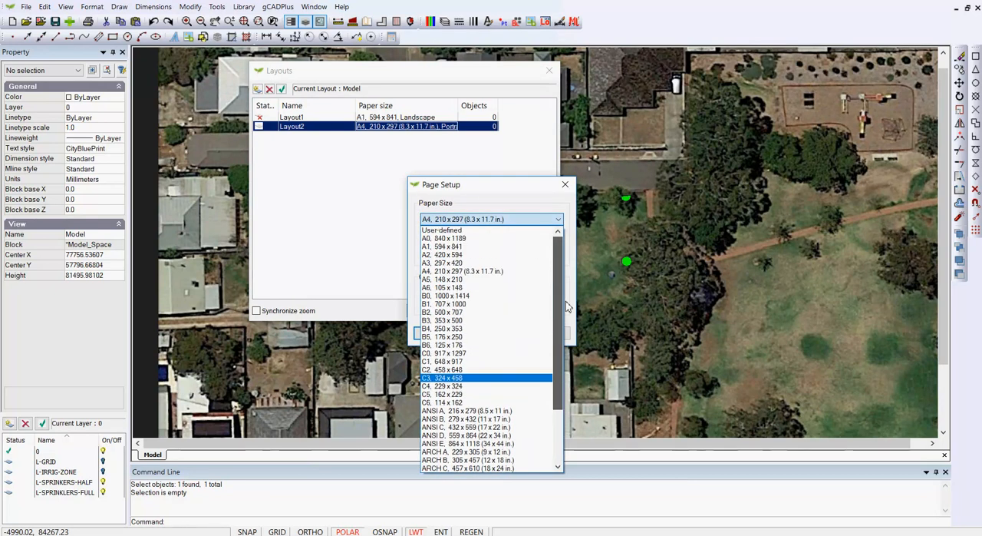
{"action": "left_click", "coordinate": [461, 261]}
{"action": "left_click", "coordinate": [427, 307]}
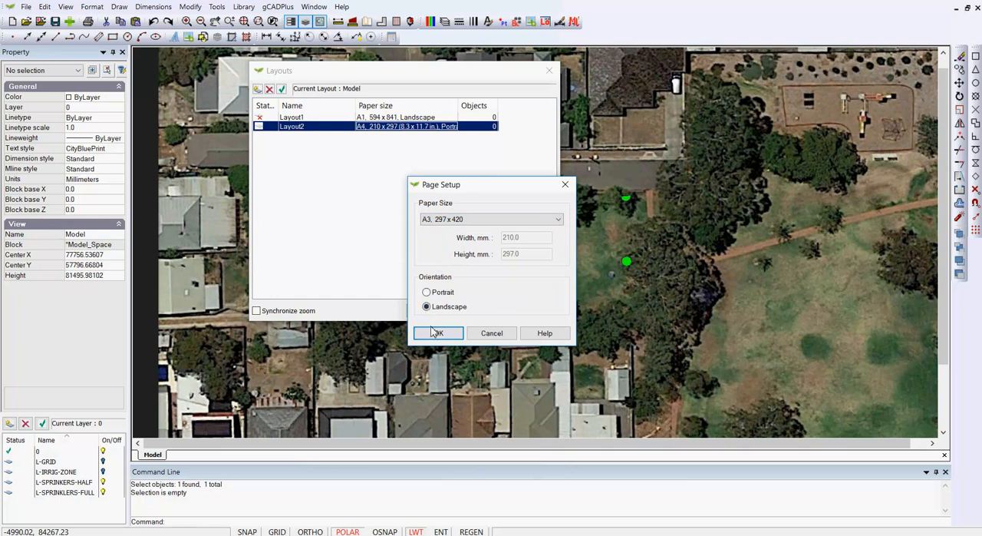
{"action": "left_click", "coordinate": [438, 333]}
{"action": "left_click", "coordinate": [431, 319]}
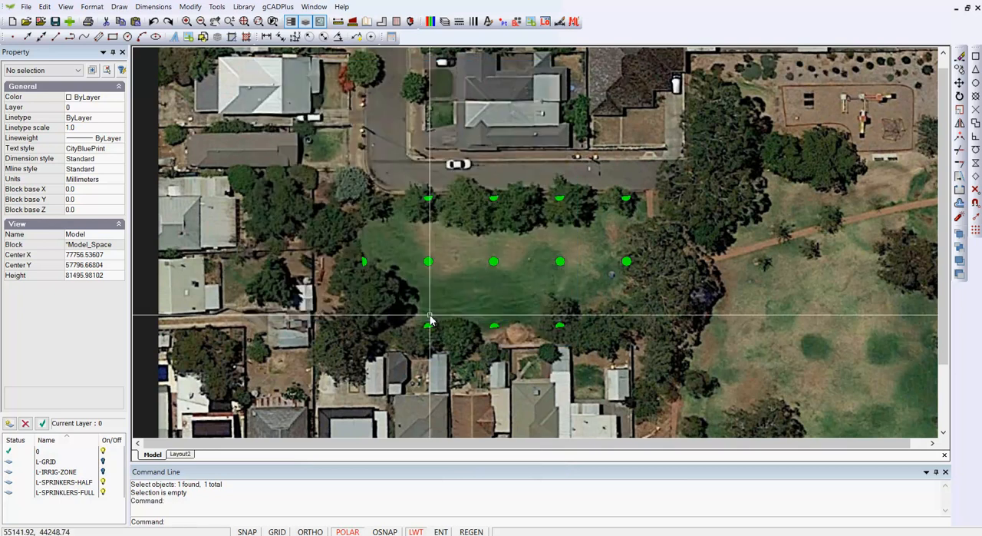
- Open Layout2, inspect the properties of its viewport, and turn off the layout's grid display
{"action": "left_click", "coordinate": [179, 454]}
{"action": "right_click", "coordinate": [215, 338]}
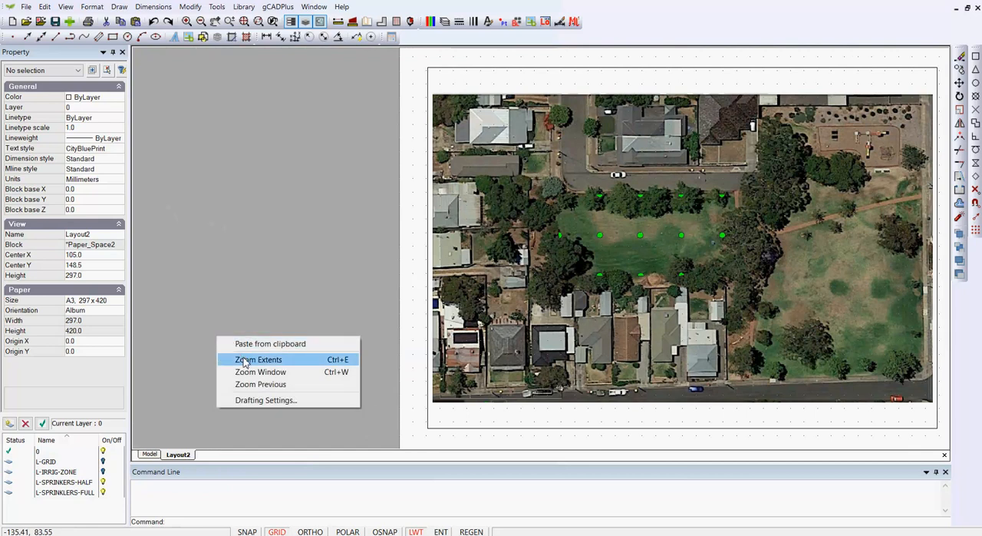
{"action": "left_click", "coordinate": [246, 360]}
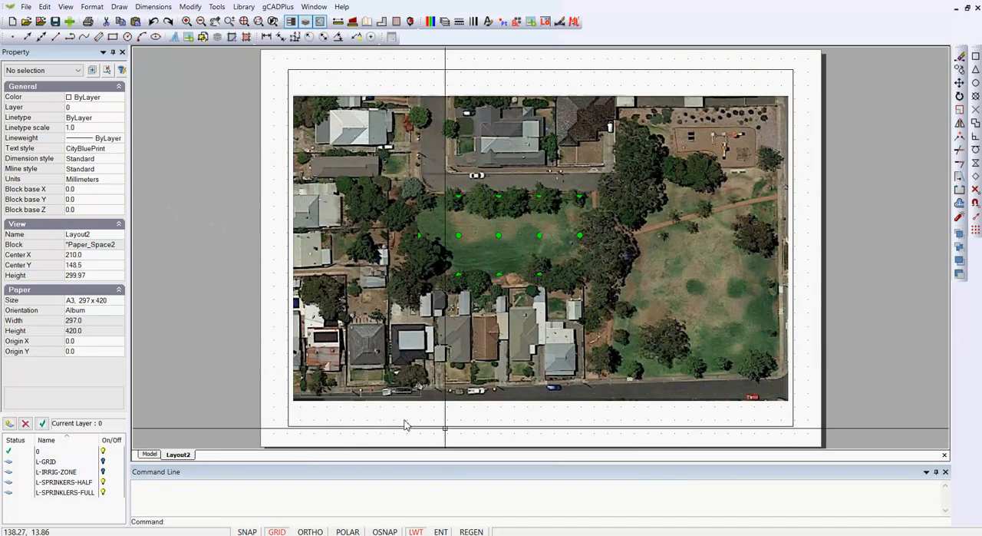
{"action": "left_click", "coordinate": [543, 428]}
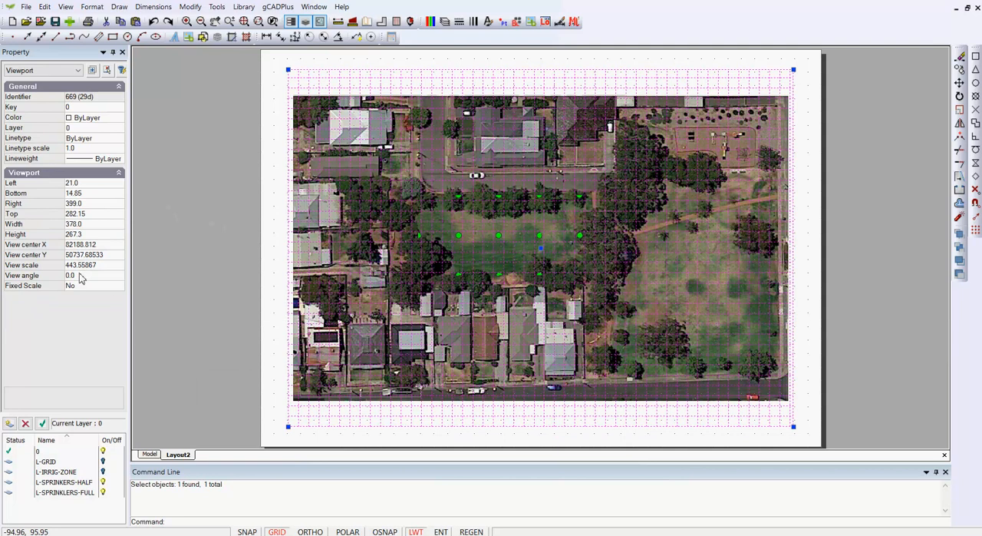
{"action": "key", "text": "Escape"}
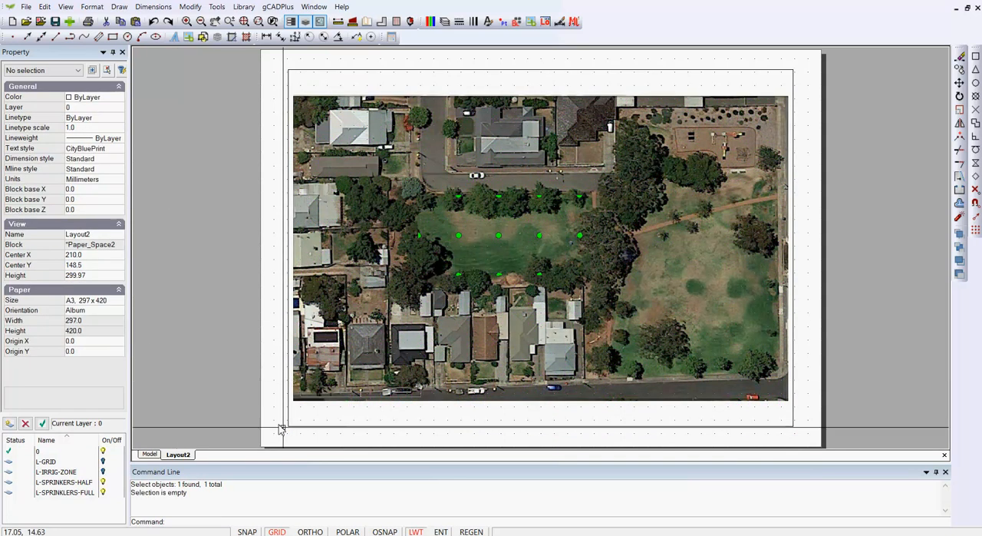
{"action": "key", "text": "F7"}
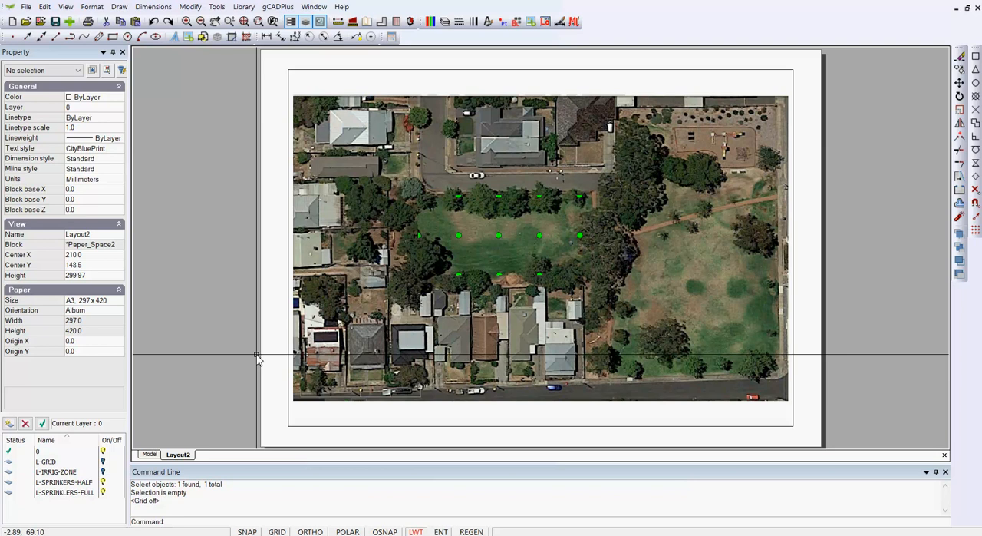
- Return to model space and load 20MeterScalebar#3.lcd from the Scale Bars folder of the Details library
{"action": "left_click", "coordinate": [149, 454]}
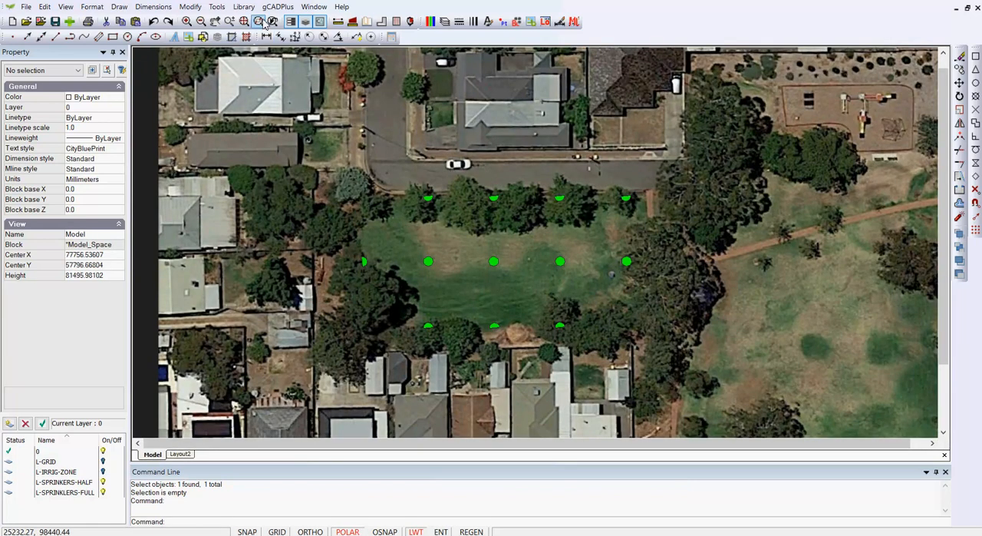
{"action": "left_click", "coordinate": [243, 7]}
{"action": "left_click", "coordinate": [261, 39]}
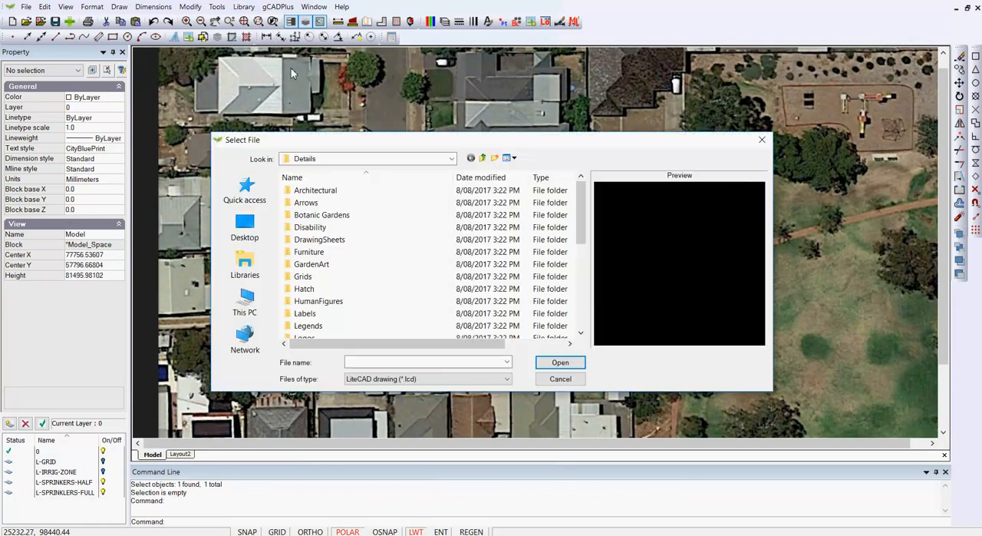
{"action": "left_click_drag", "start_coordinate": [581, 234], "coordinate": [576, 299]}
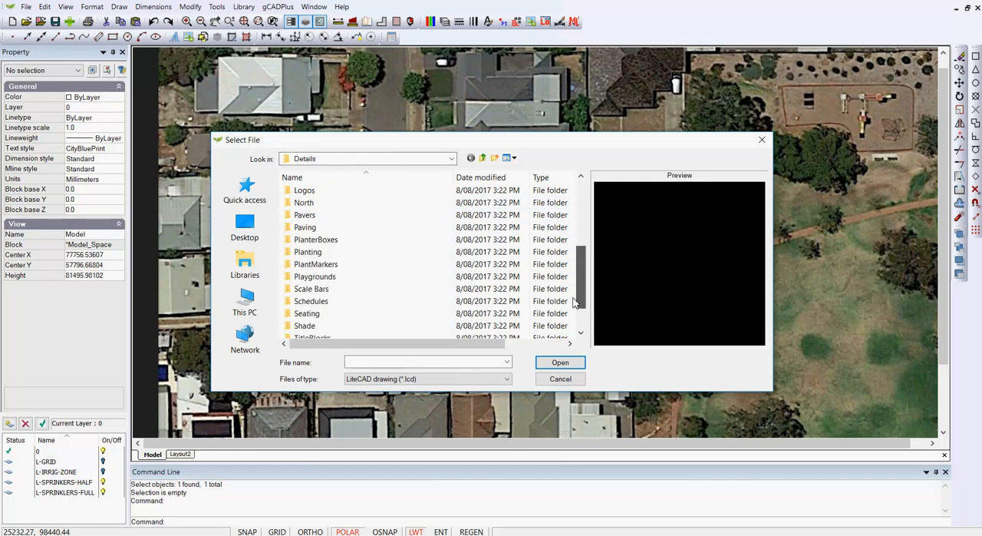
{"action": "double_click", "coordinate": [295, 289]}
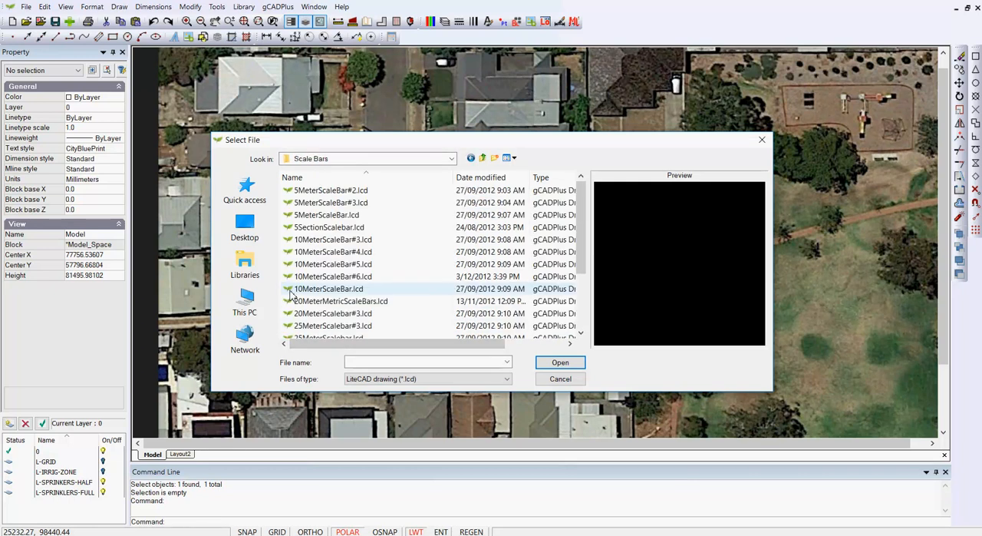
{"action": "left_click", "coordinate": [313, 314]}
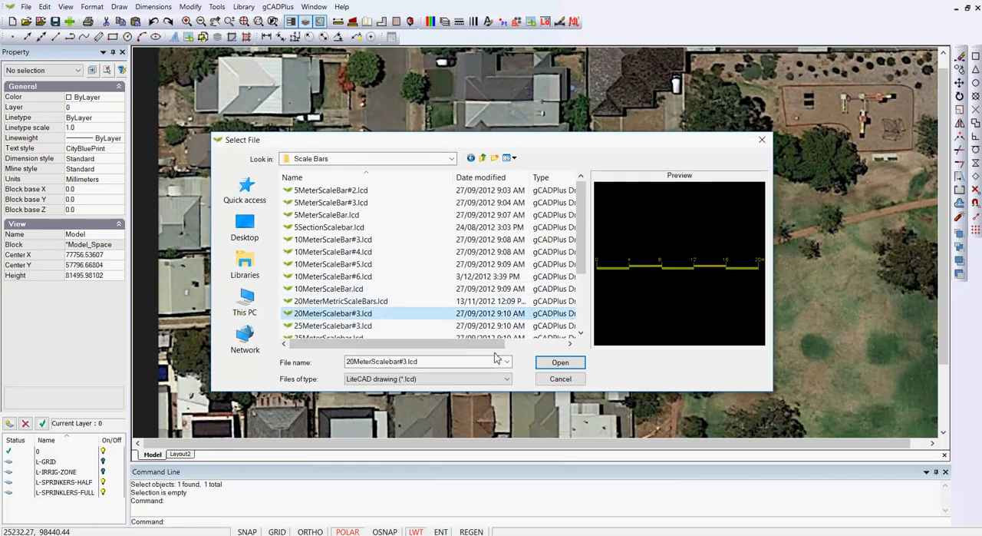
{"action": "left_click", "coordinate": [557, 362]}
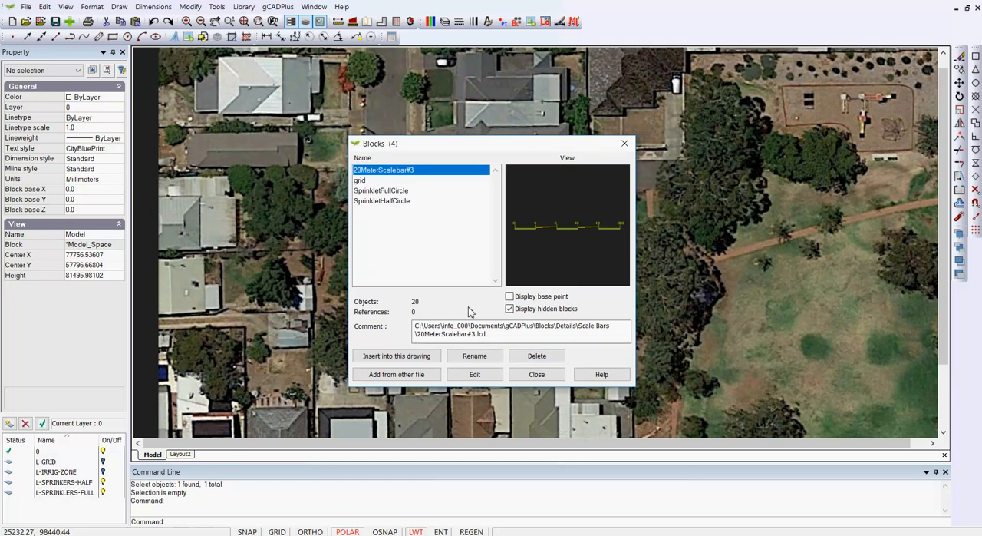
- Insert the 20MeterScalebar#3 block at scale 1.0 on the road near the aerial image's southeastern corner
{"action": "left_click", "coordinate": [399, 357]}
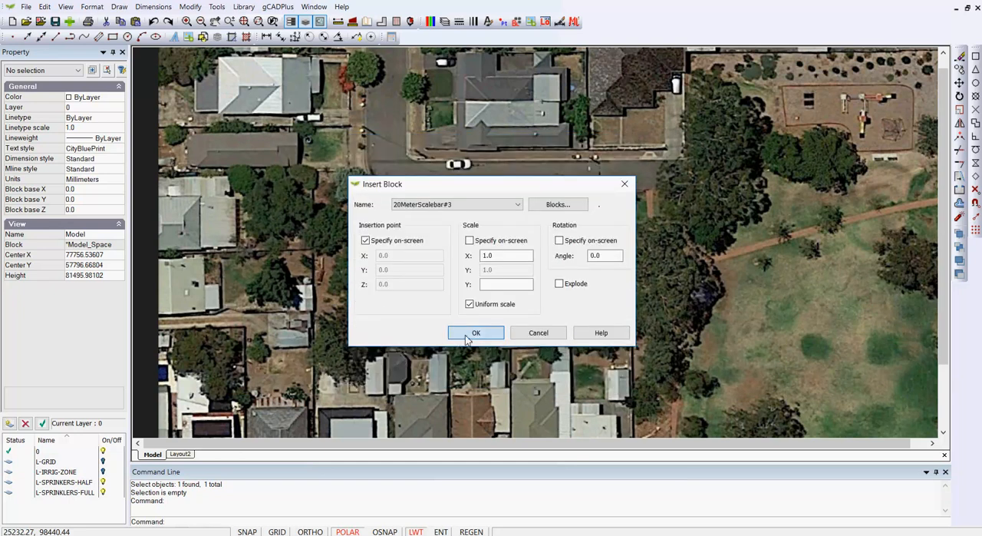
{"action": "left_click", "coordinate": [469, 333]}
{"action": "scroll", "coordinate": [451, 330], "scroll_direction": "down", "scroll_amount": 3}
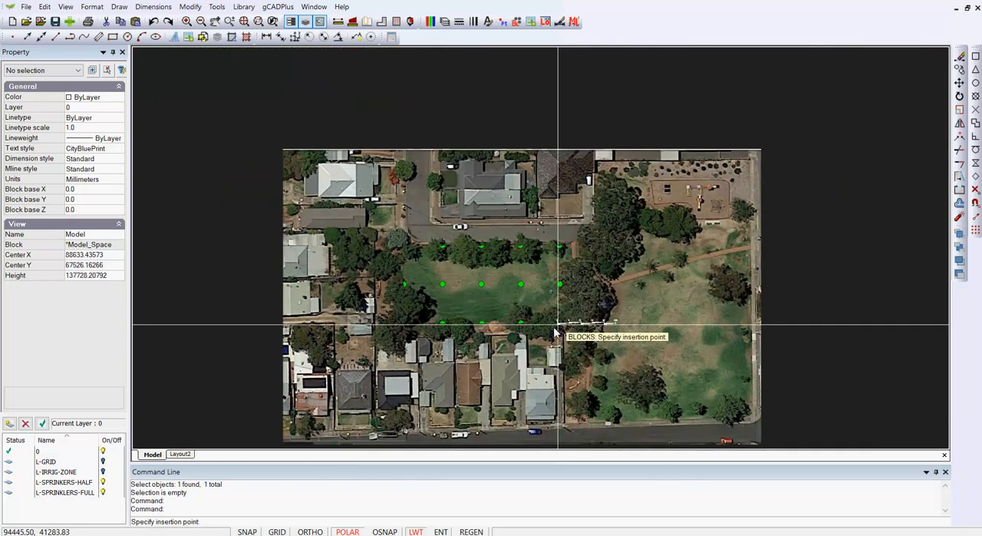
{"action": "left_click", "coordinate": [635, 440]}
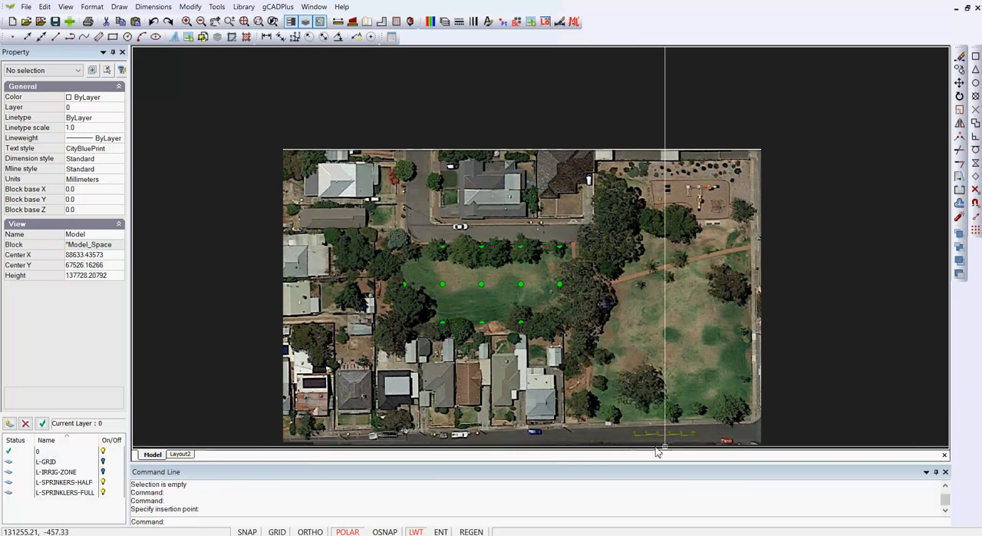
- Examine how the inserted scale bar appears on the road in model space and in Layout2
{"action": "scroll", "coordinate": [658, 445], "scroll_direction": "up", "scroll_amount": 2}
{"action": "middle_click_drag", "start_coordinate": [618, 341], "coordinate": [571, 237]}
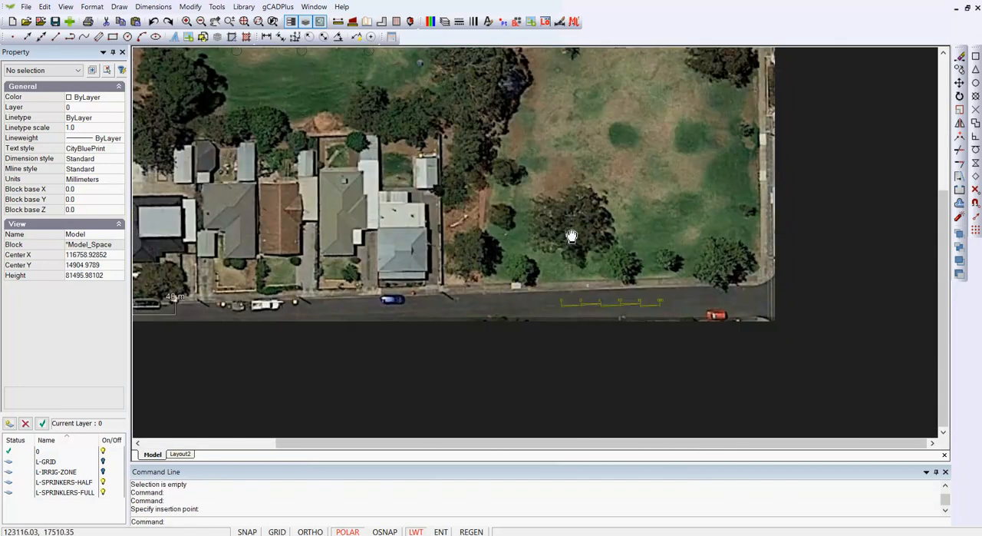
{"action": "left_click", "coordinate": [181, 455]}
{"action": "scroll", "coordinate": [693, 396], "scroll_direction": "up", "scroll_amount": 2}
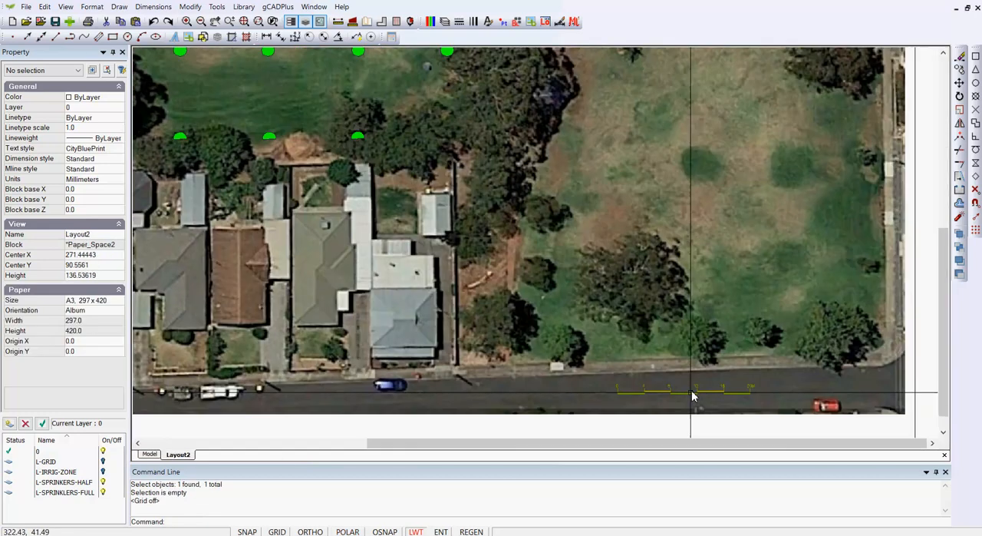
{"action": "scroll", "coordinate": [693, 395], "scroll_direction": "down", "scroll_amount": 1}
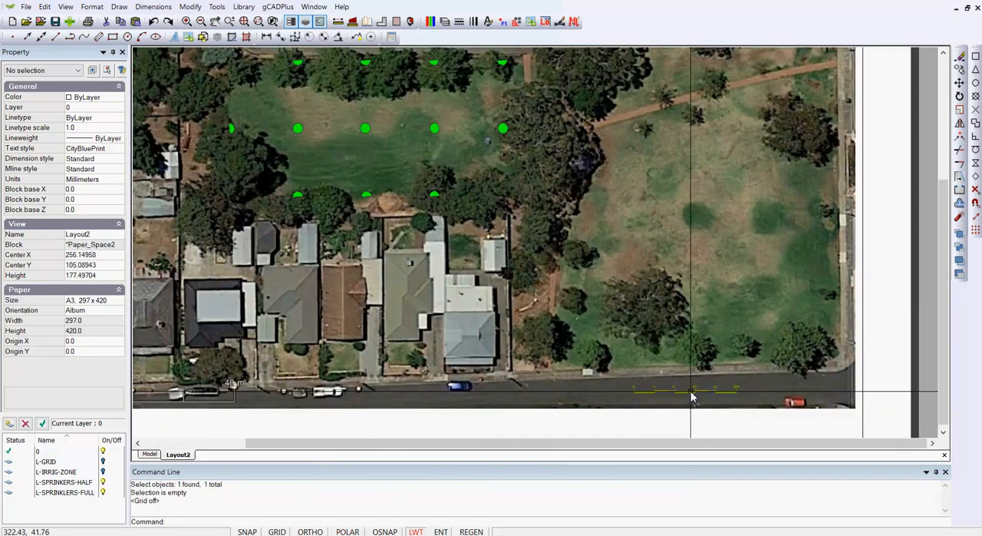
- Edit the scale bar block in model space, set the color of all its objects to ByLayer, and leave block editing
{"action": "left_click", "coordinate": [152, 454]}
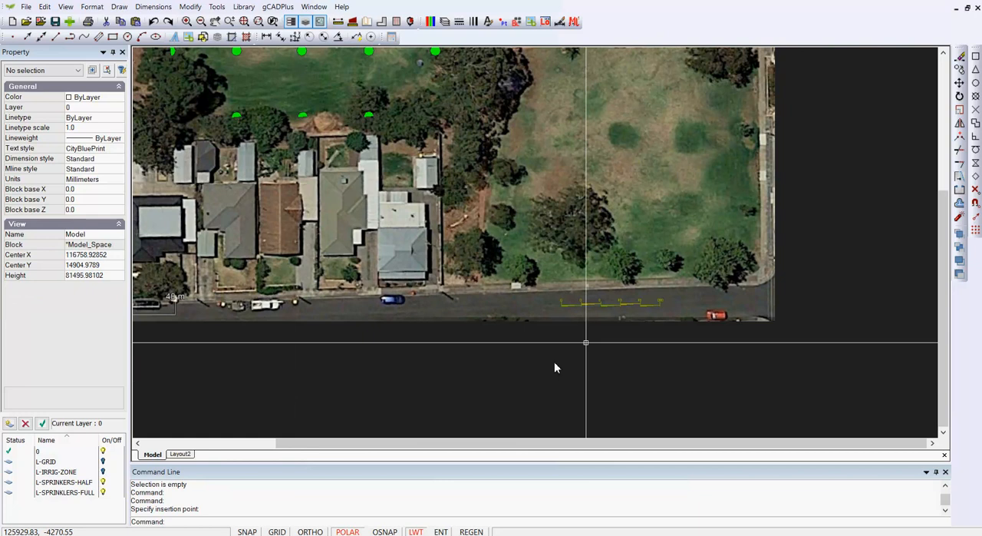
{"action": "left_click", "coordinate": [606, 306]}
{"action": "right_click", "coordinate": [604, 309]}
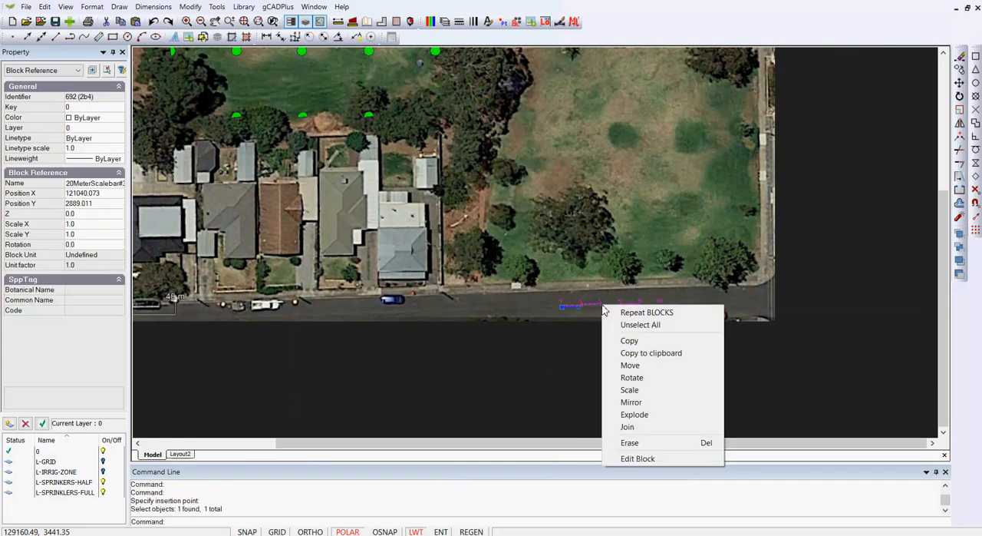
{"action": "left_click", "coordinate": [637, 458]}
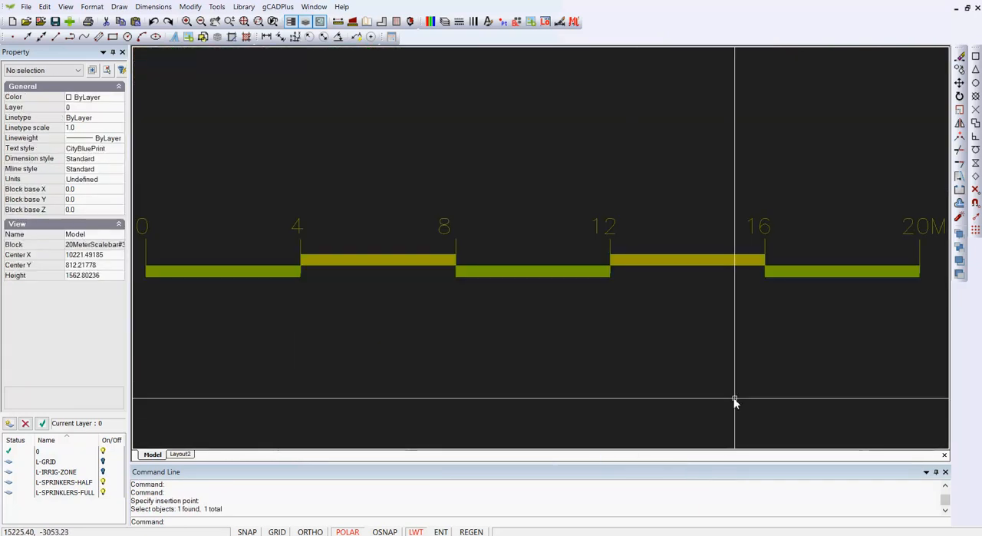
{"action": "scroll", "coordinate": [735, 399], "scroll_direction": "down", "scroll_amount": 1}
{"action": "left_click_drag", "start_coordinate": [921, 371], "coordinate": [270, 218]}
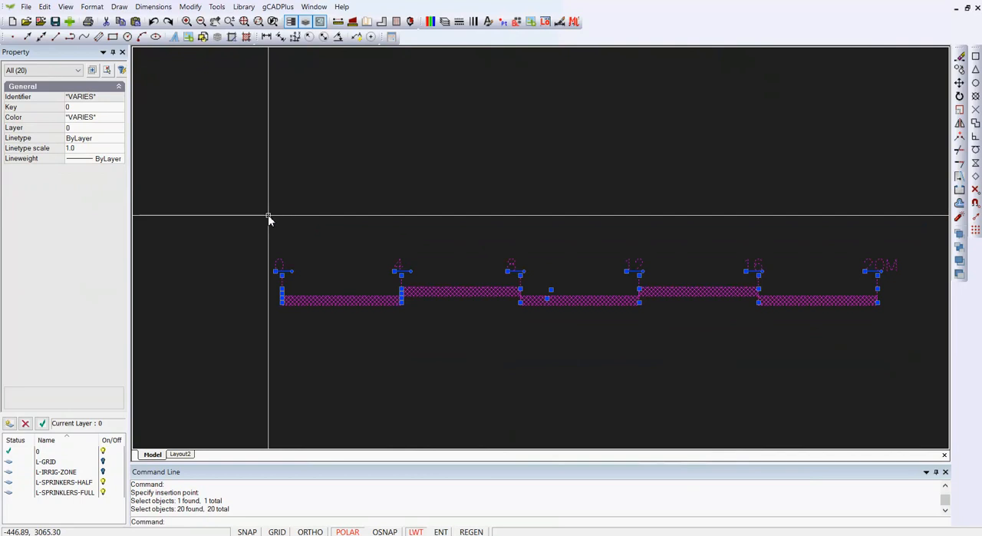
{"action": "left_click", "coordinate": [121, 119]}
{"action": "left_click", "coordinate": [83, 128]}
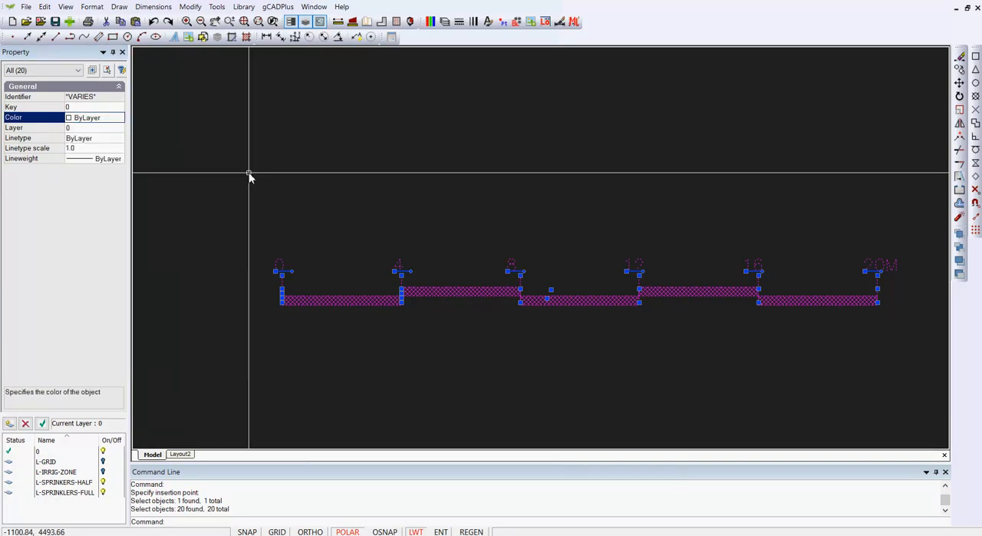
{"action": "key", "text": "Escape"}
{"action": "right_click", "coordinate": [342, 180]}
{"action": "left_click", "coordinate": [370, 183]}
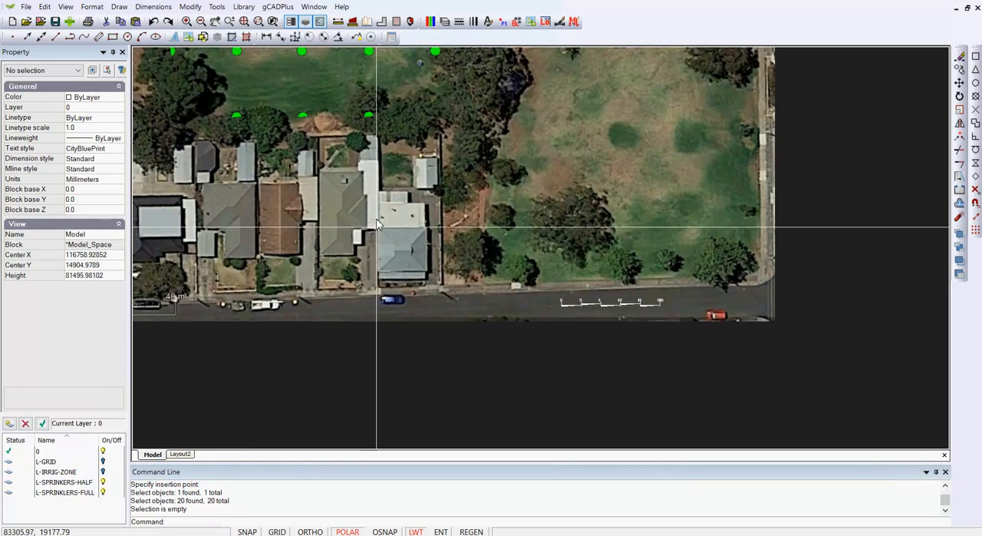
- Examine the recolored scale bar and its labels up close in Layout2, and return to model space
{"action": "left_click", "coordinate": [182, 454]}
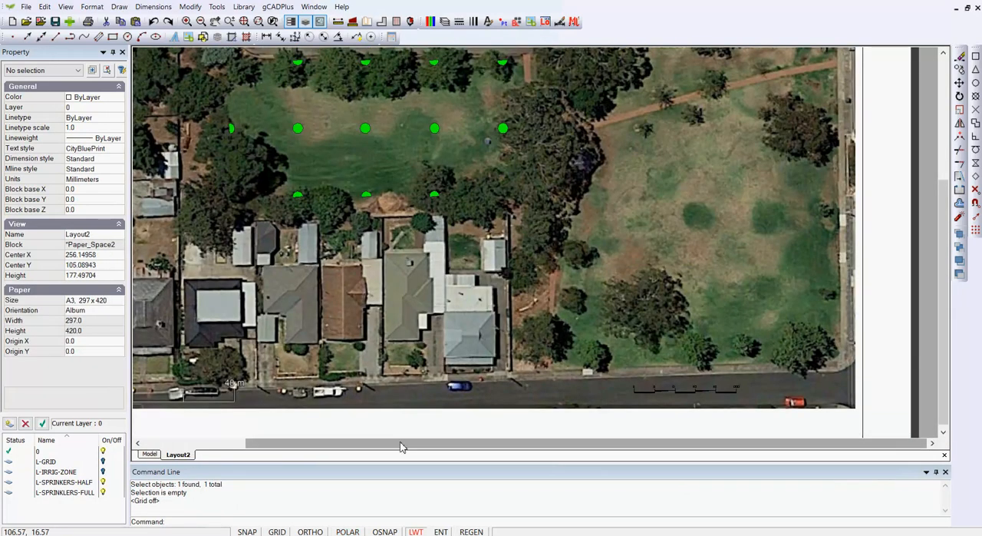
{"action": "scroll", "coordinate": [707, 393], "scroll_direction": "up", "scroll_amount": 2}
{"action": "scroll", "coordinate": [707, 392], "scroll_direction": "down", "scroll_amount": 2}
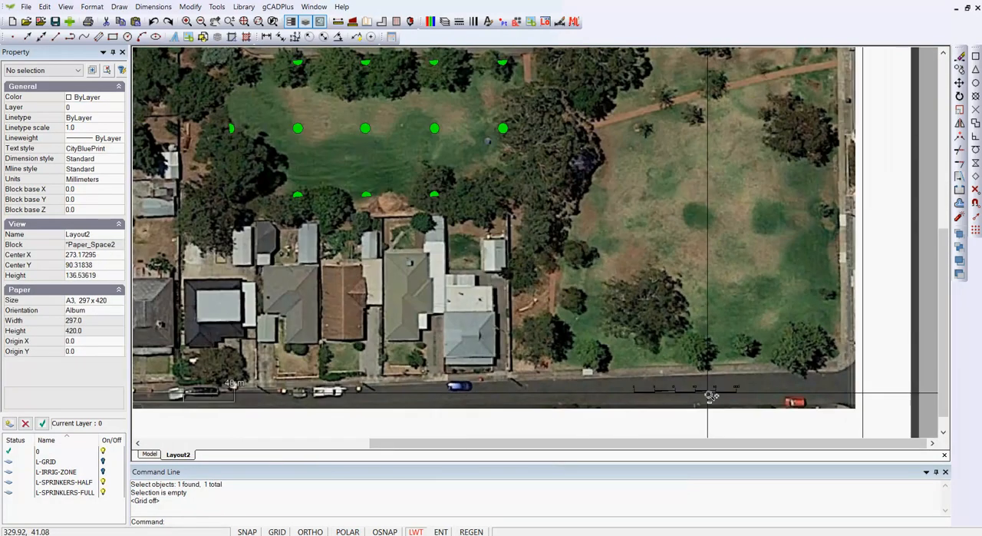
{"action": "scroll", "coordinate": [709, 396], "scroll_direction": "up", "scroll_amount": 4}
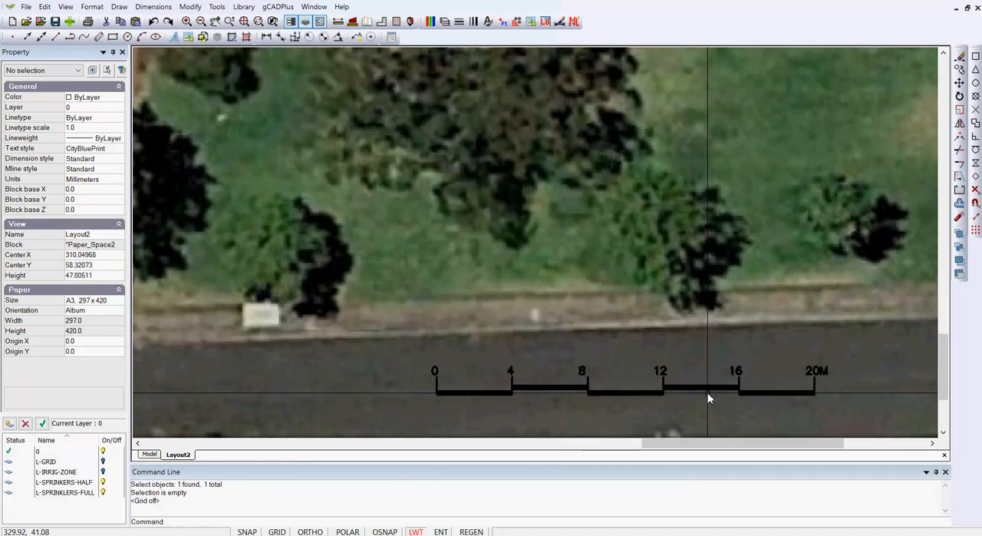
{"action": "scroll", "coordinate": [707, 392], "scroll_direction": "down", "scroll_amount": 4}
{"action": "left_click", "coordinate": [152, 454]}
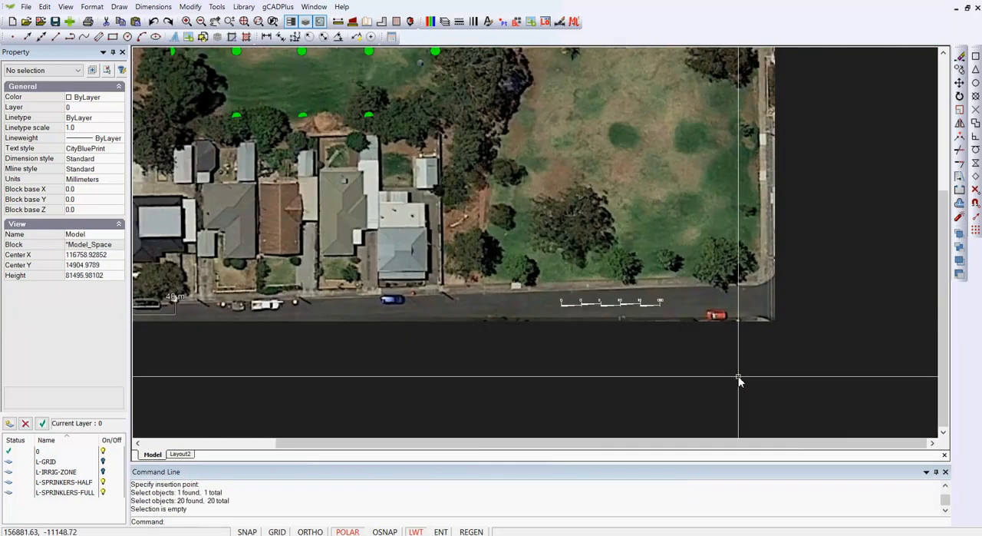
- Edit the scale bar block in model space and set the color of all its objects to index color 255
{"action": "left_click", "coordinate": [643, 304]}
{"action": "right_click", "coordinate": [642, 306]}
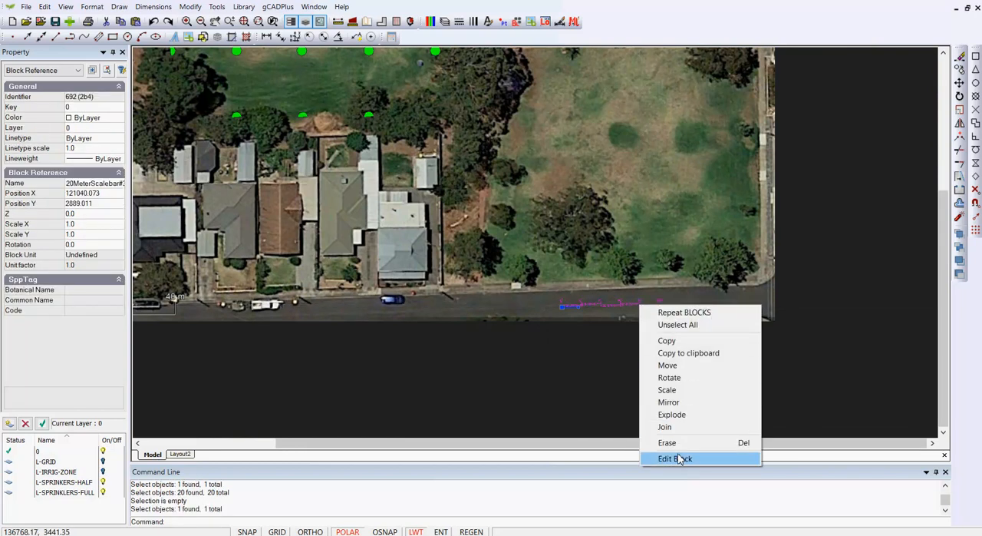
{"action": "left_click", "coordinate": [675, 458]}
{"action": "scroll", "coordinate": [668, 439], "scroll_direction": "down", "scroll_amount": 2}
{"action": "left_click", "coordinate": [882, 389]}
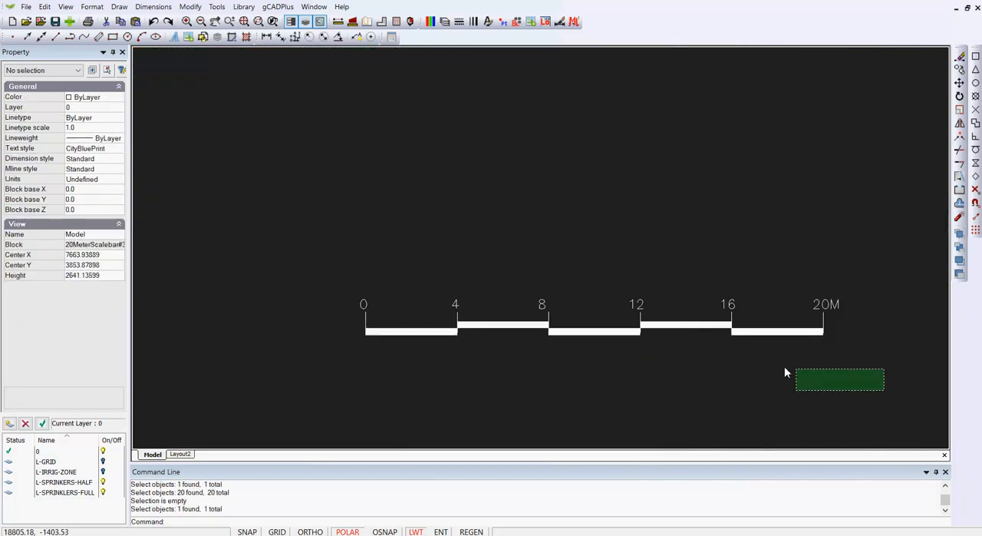
{"action": "left_click", "coordinate": [361, 244]}
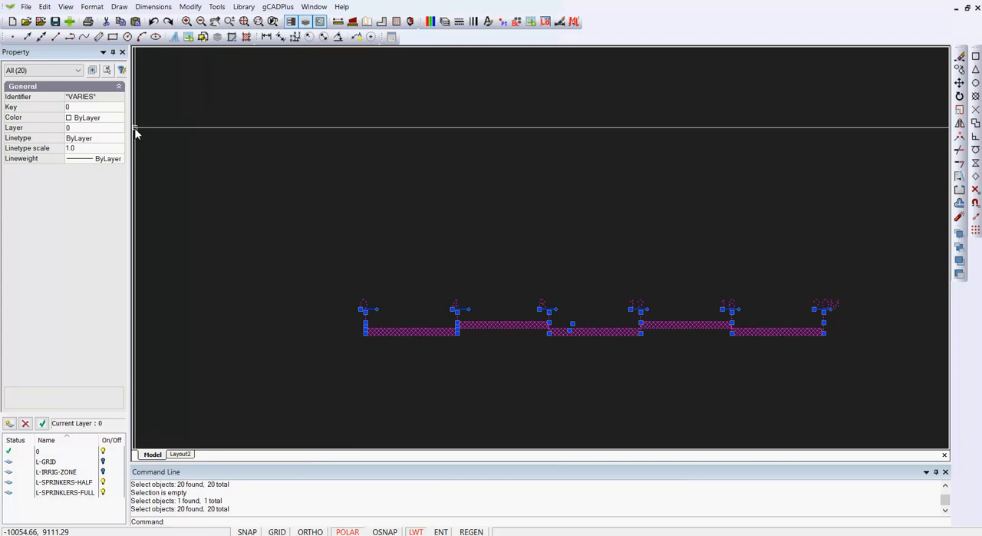
{"action": "left_click", "coordinate": [92, 118]}
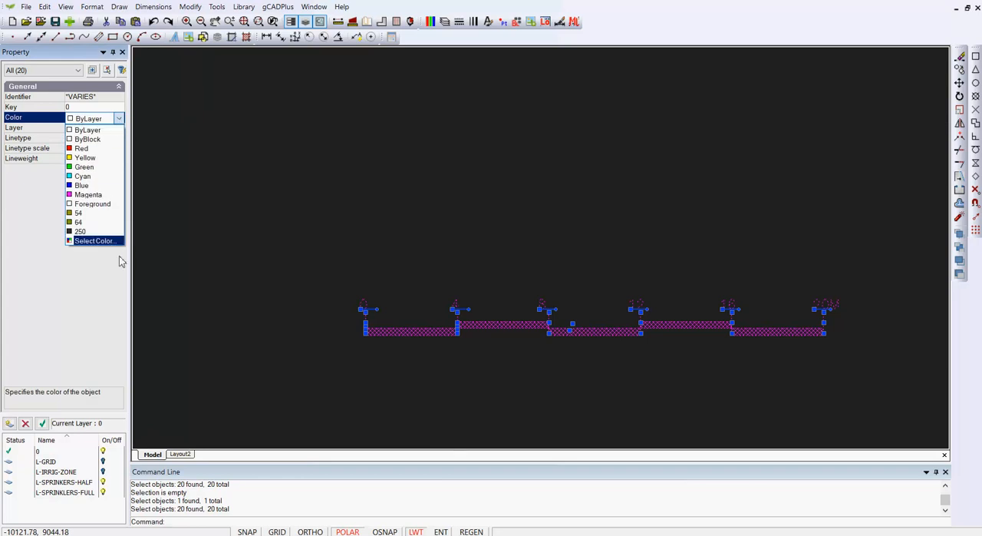
{"action": "left_click", "coordinate": [93, 241]}
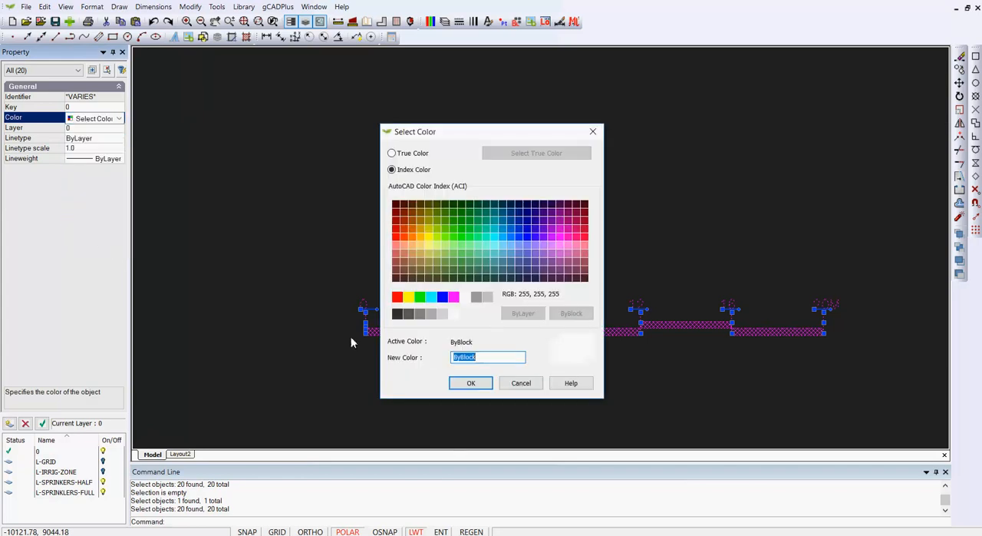
{"action": "left_click", "coordinate": [453, 314]}
{"action": "left_click", "coordinate": [471, 384]}
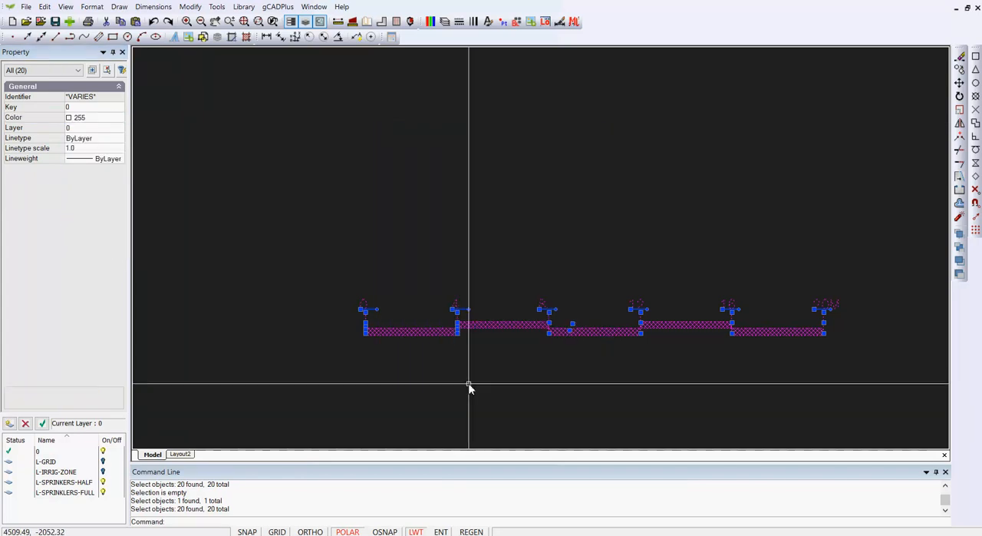
- Leave block editing and check how the recolored scale bar appears on the road in Layout2
{"action": "key", "text": "Escape"}
{"action": "right_click", "coordinate": [449, 149]}
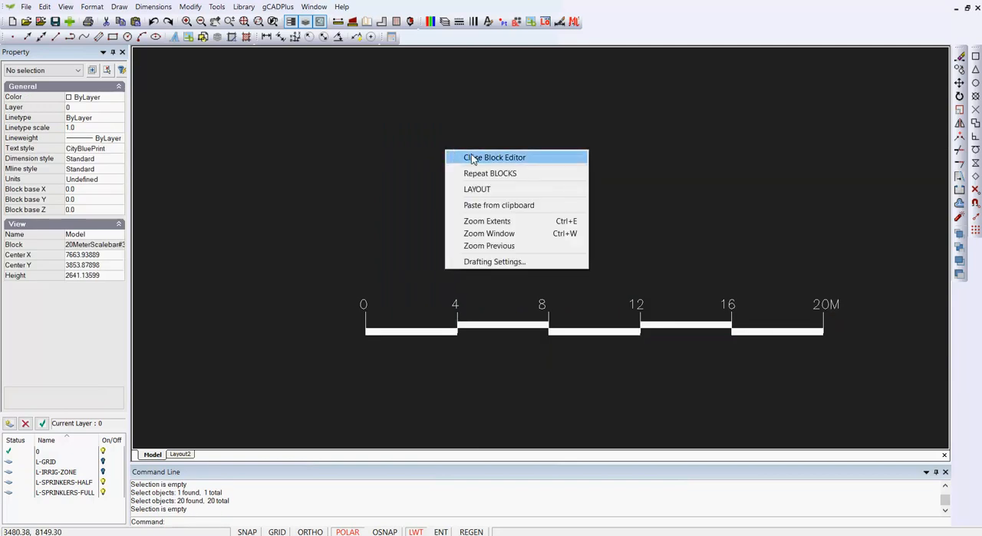
{"action": "left_click", "coordinate": [459, 155]}
{"action": "left_click", "coordinate": [180, 453]}
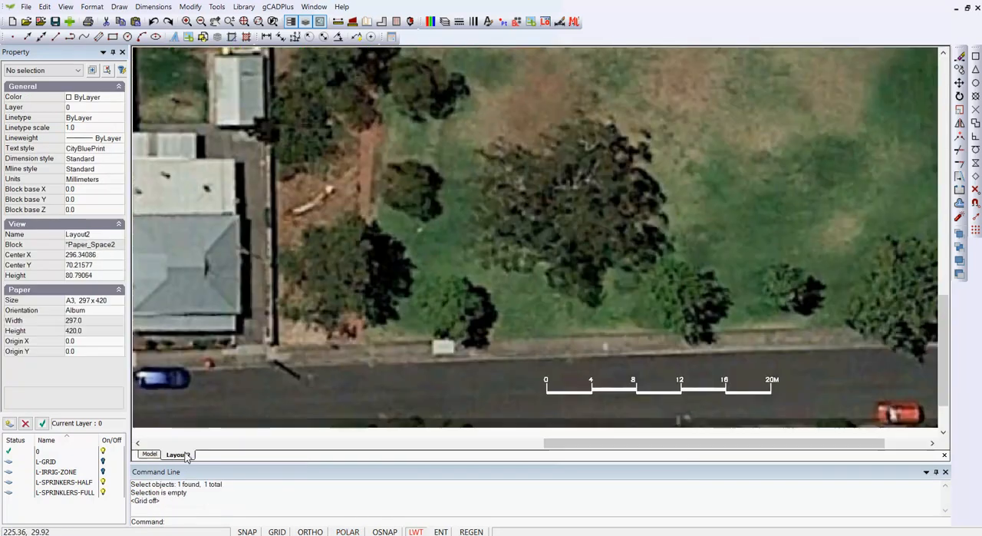
{"action": "scroll", "coordinate": [663, 379], "scroll_direction": "down", "scroll_amount": 1}
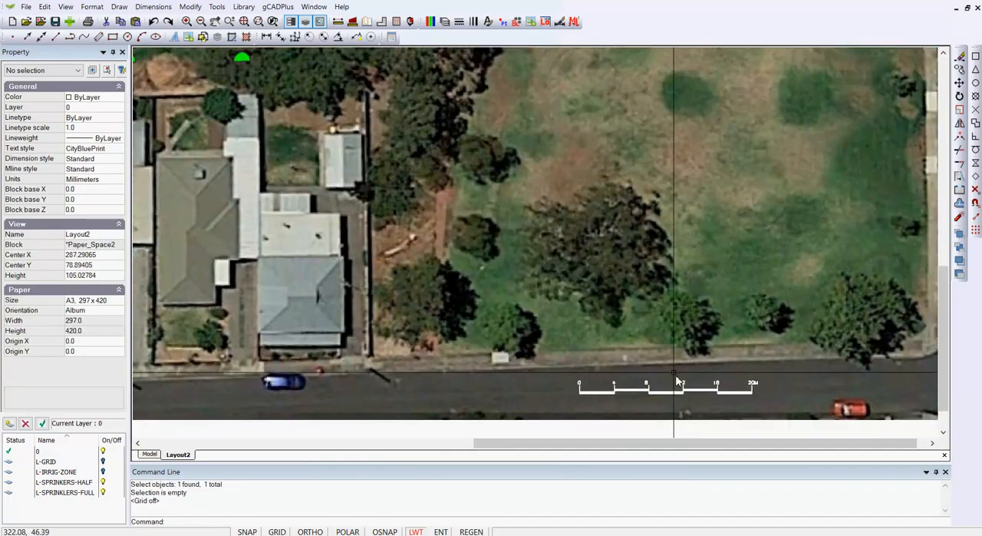
{"action": "scroll", "coordinate": [666, 366], "scroll_direction": "down", "scroll_amount": 1}
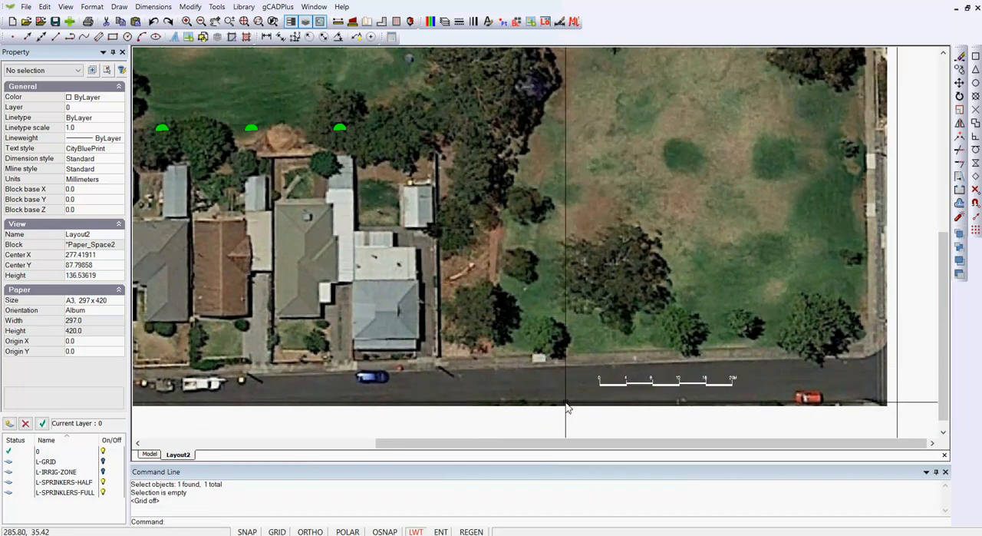
- Try to rename Layout2 as IrrigationPalnA in the layouts manager
{"action": "right_click", "coordinate": [187, 458]}
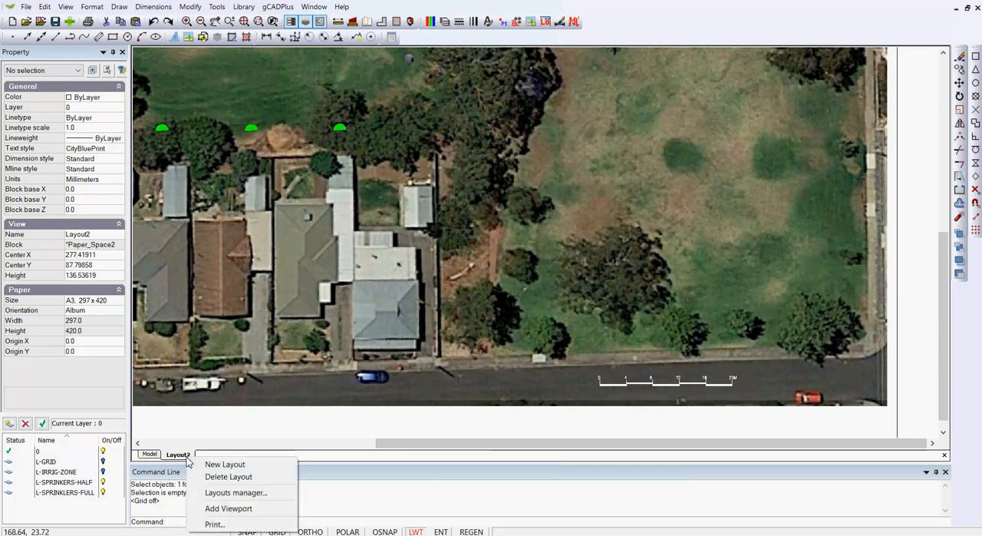
{"action": "left_click", "coordinate": [224, 494]}
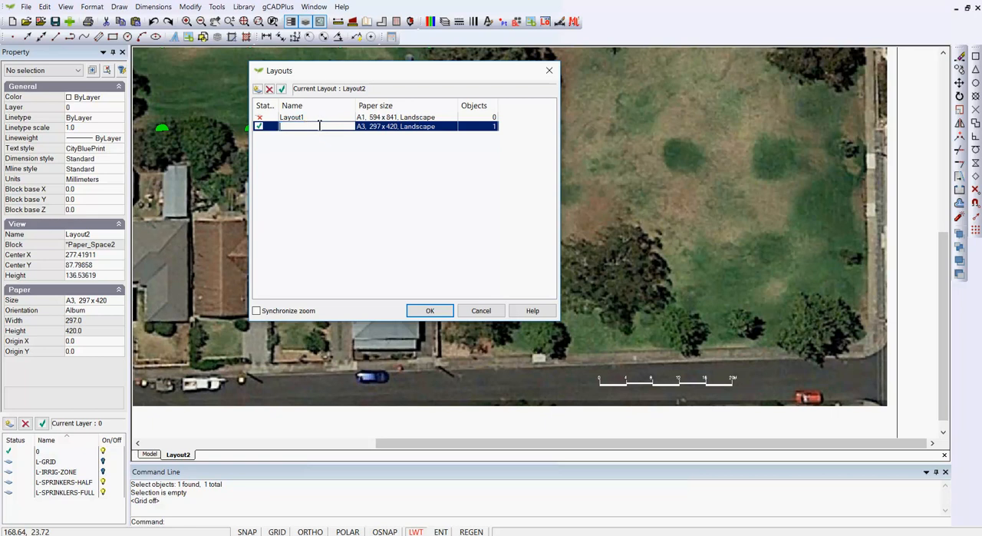
{"action": "type", "text": "IrrigationPalnA3"}
{"action": "left_click", "coordinate": [430, 311]}
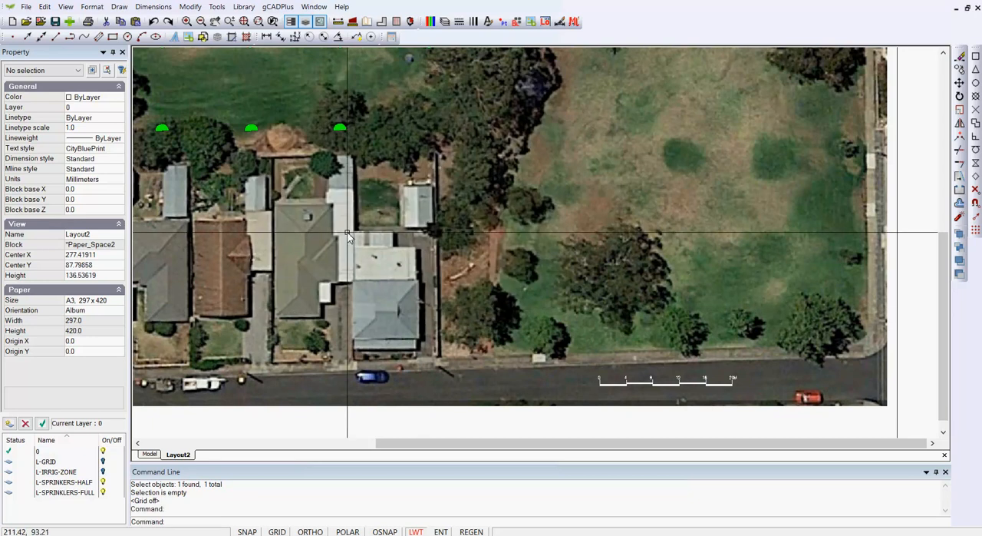
- Rename Layout2 as IRRIGATION-A3 in the layouts manager
{"action": "right_click", "coordinate": [185, 457]}
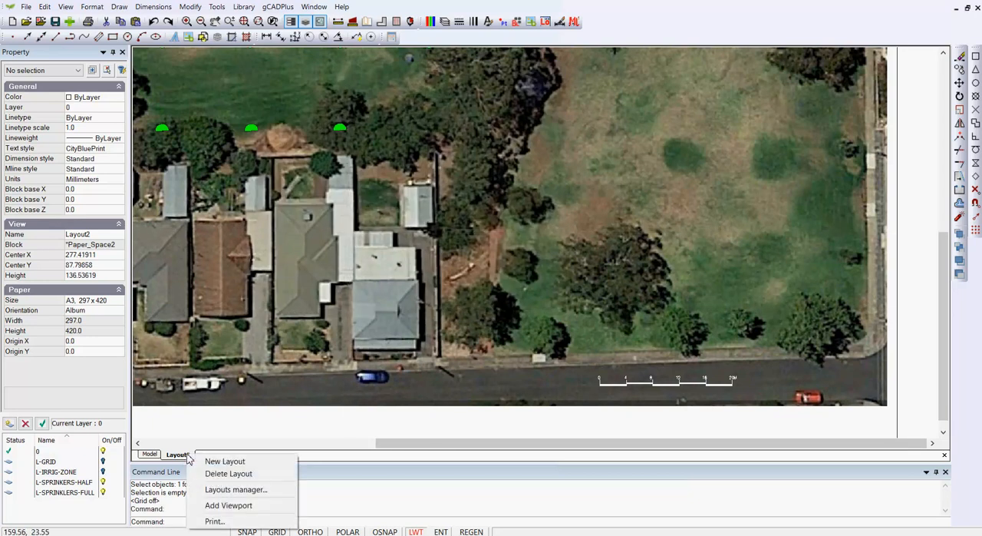
{"action": "left_click", "coordinate": [237, 489]}
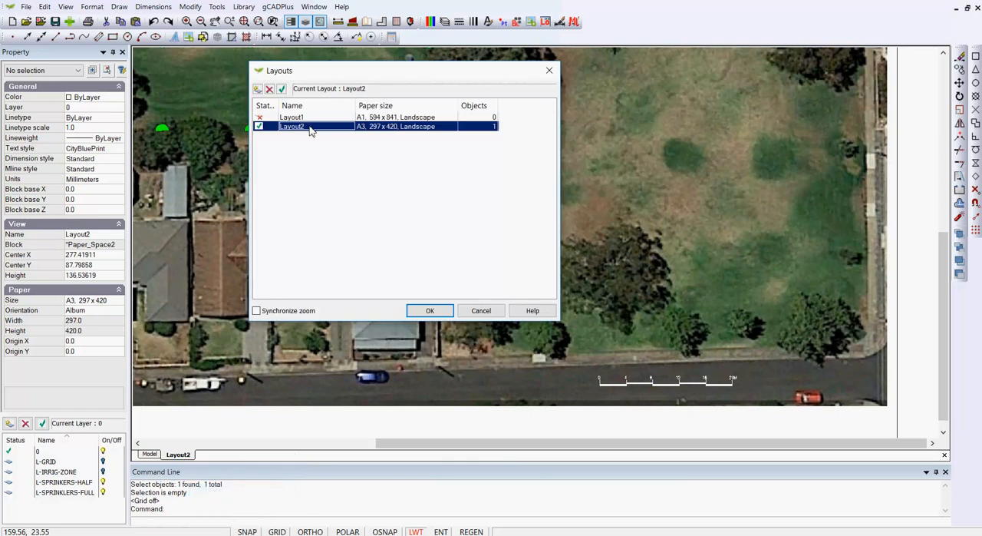
{"action": "key", "text": "BackSpace"}
{"action": "left_click", "coordinate": [430, 311]}
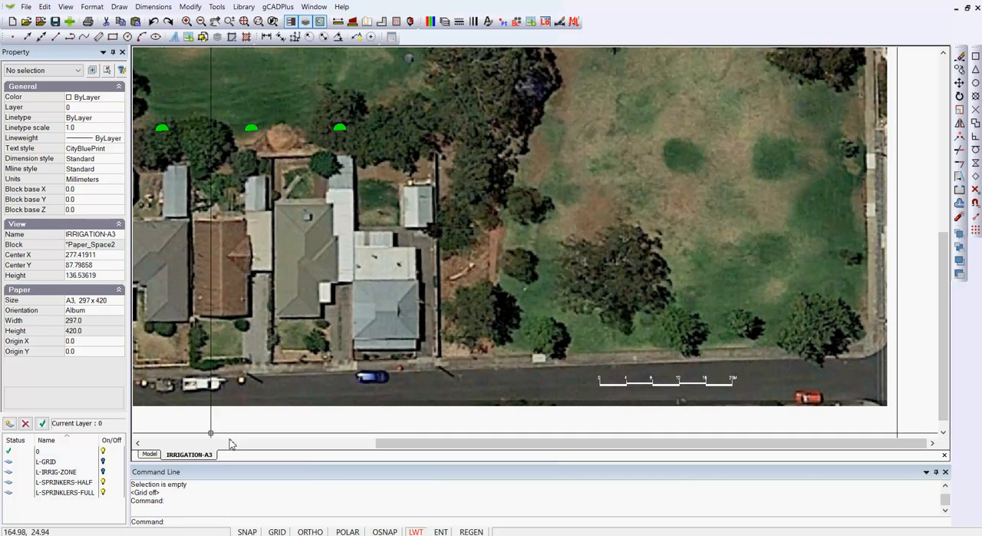
- Show the whole IRRIGATION-A3 sheet and measure its width along the top edge
{"action": "right_click", "coordinate": [565, 173]}
{"action": "left_click", "coordinate": [604, 210]}
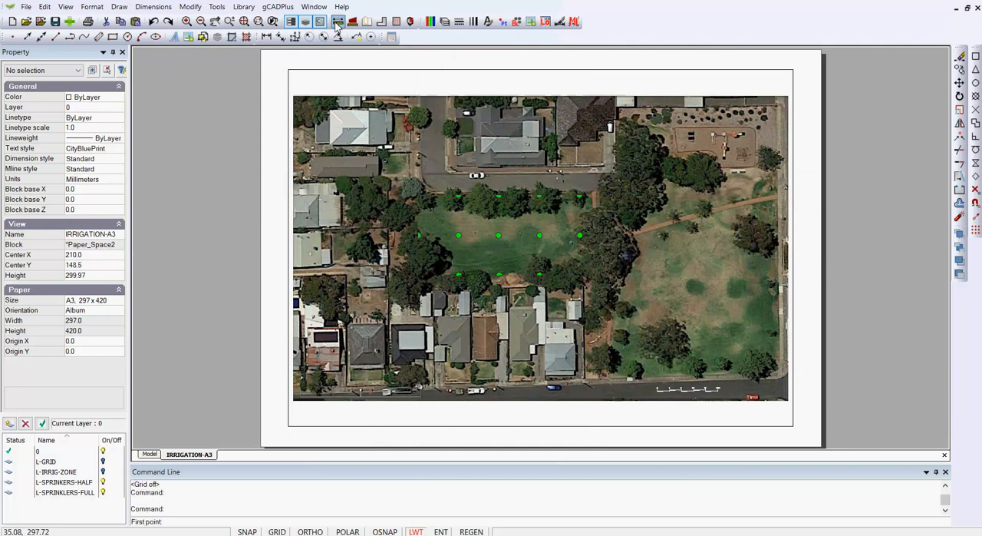
{"action": "left_click", "coordinate": [261, 57]}
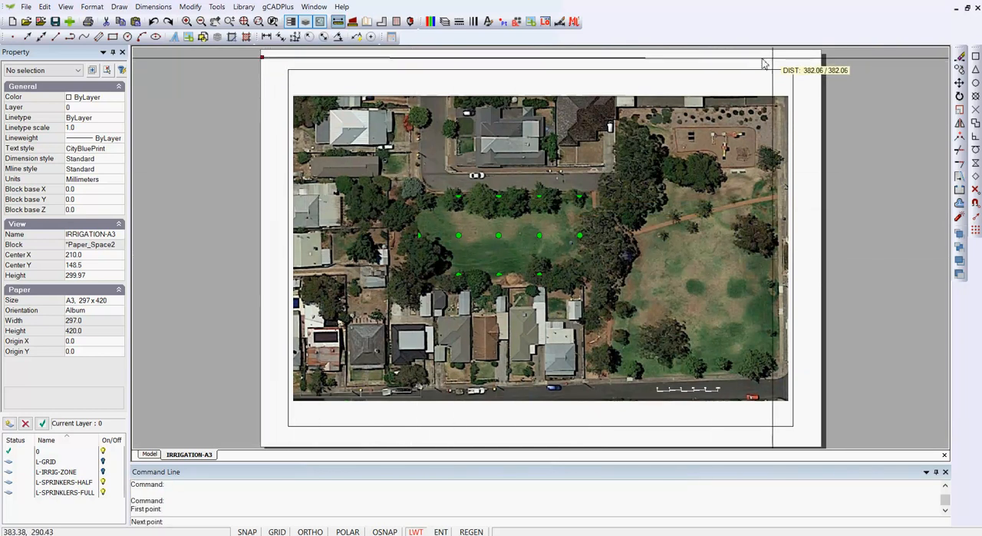
{"action": "left_click", "coordinate": [820, 59]}
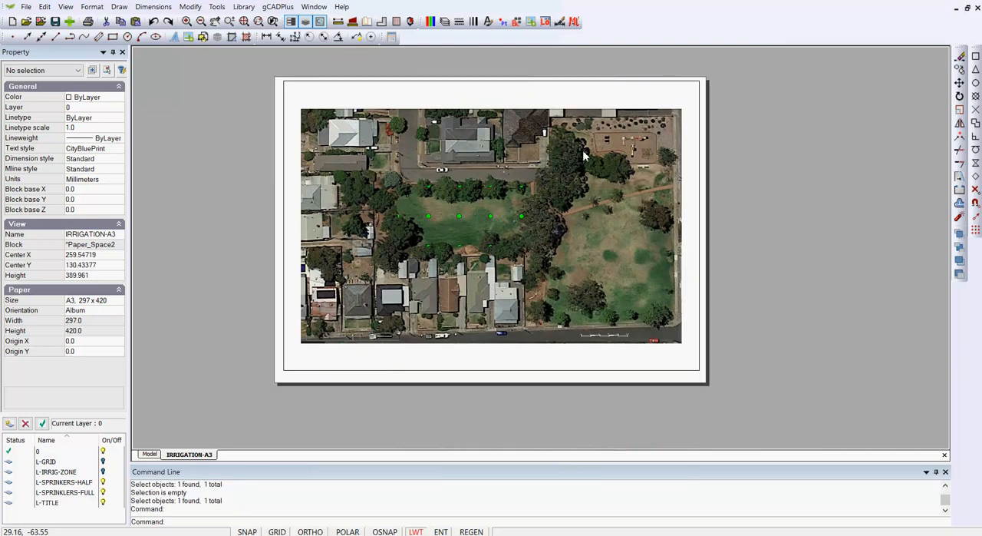
- Rescale and shift the layout viewport's view to about 413 so the aerial image fills its width, leaving a blank strip beneath
{"action": "left_click", "coordinate": [698, 97]}
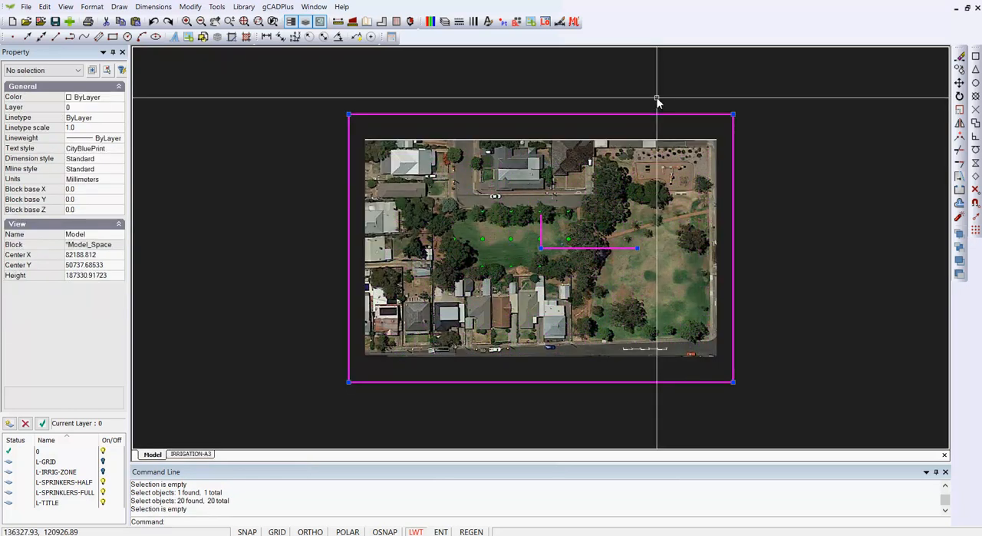
{"action": "left_click", "coordinate": [725, 131]}
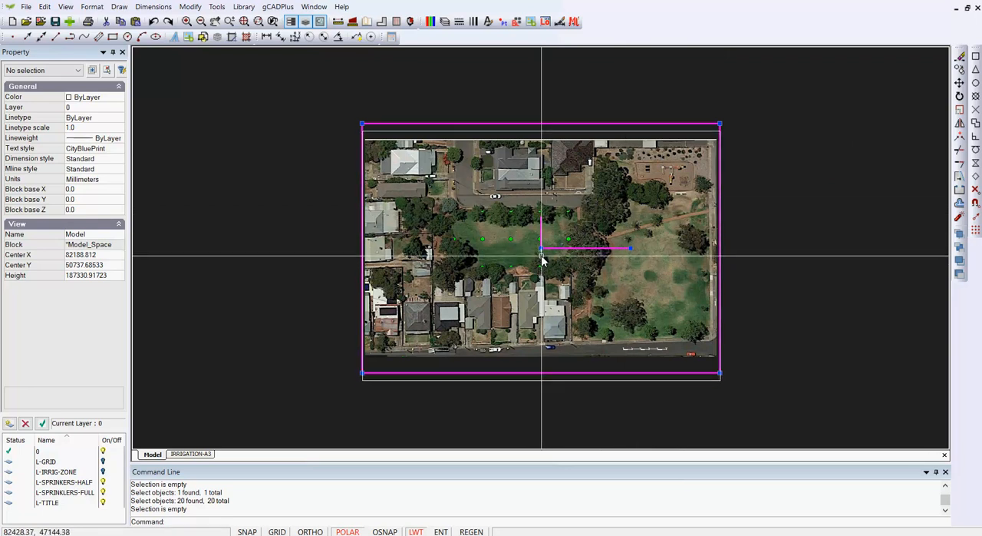
{"action": "right_click", "coordinate": [634, 178]}
{"action": "left_click", "coordinate": [680, 180]}
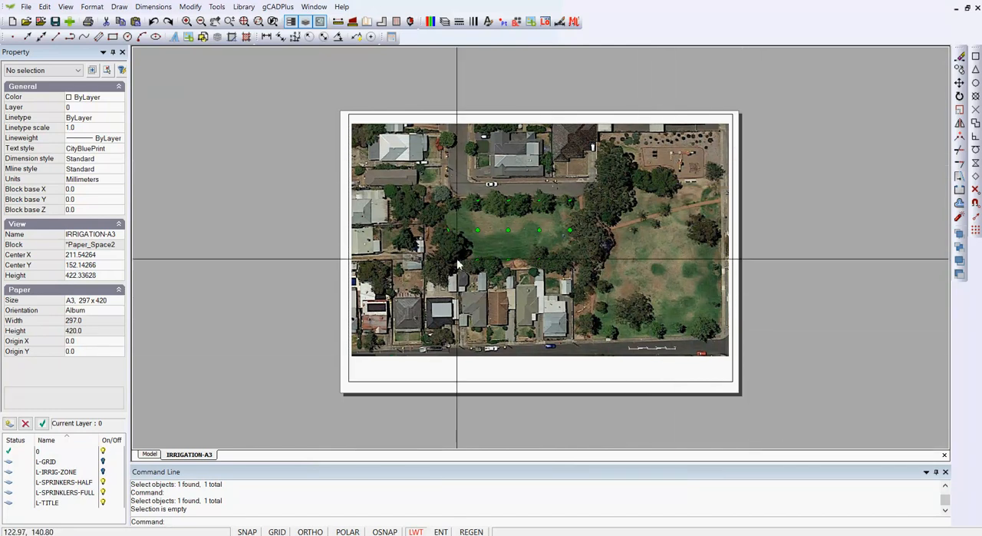
{"action": "left_click", "coordinate": [731, 381]}
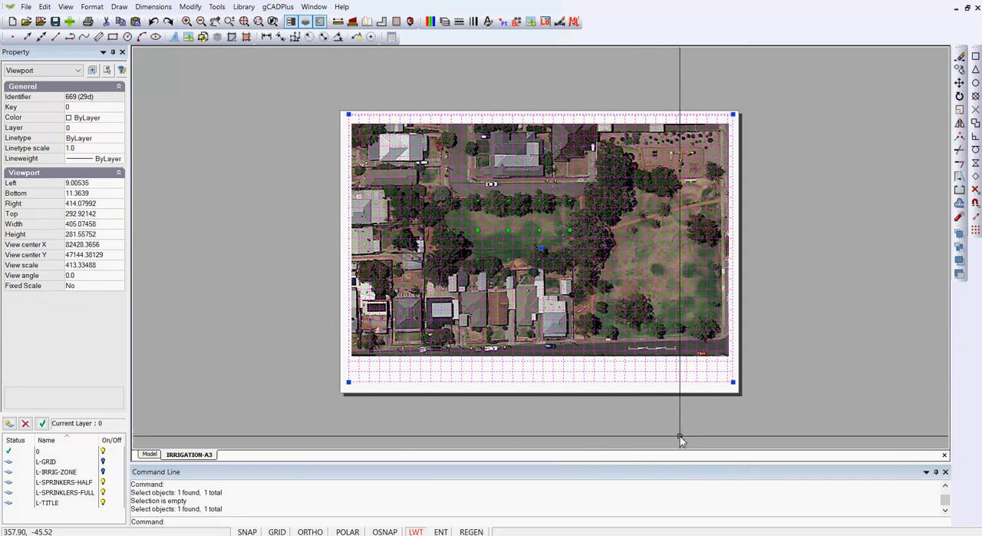
{"action": "key", "text": "Escape"}
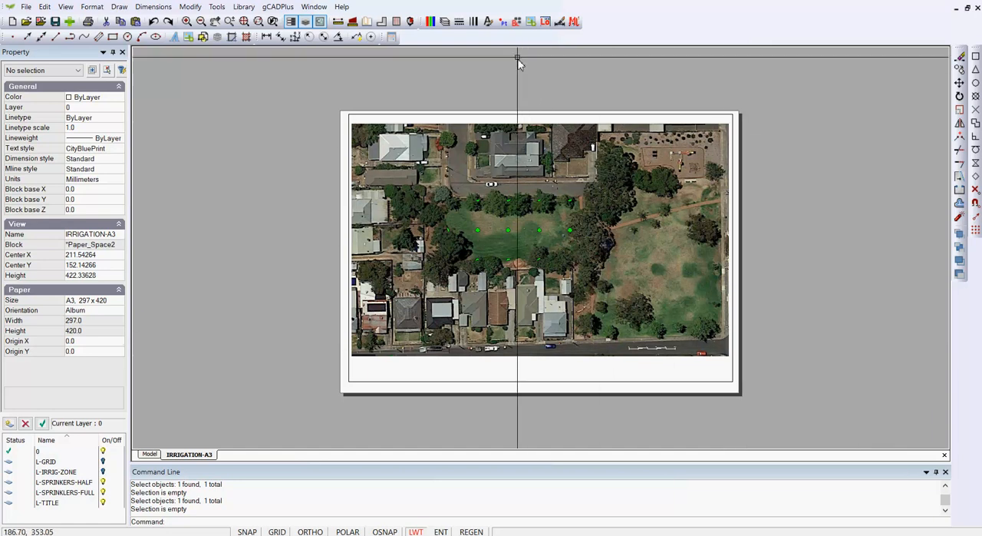
- Insert the A3Greene title block into the IRRIGATION-A3 layout, anchored near the sheet's lower-left corner
{"action": "left_click", "coordinate": [517, 22]}
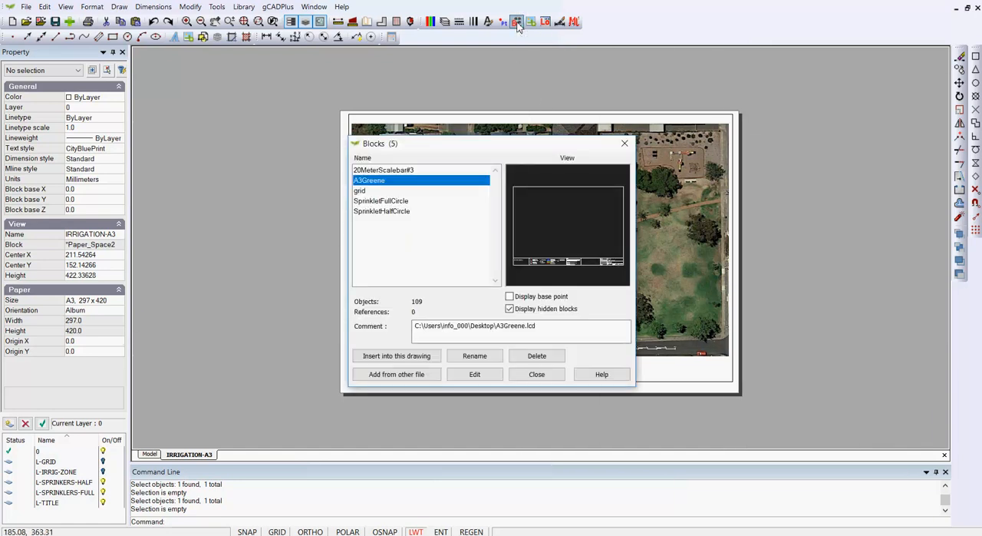
{"action": "left_click", "coordinate": [394, 374]}
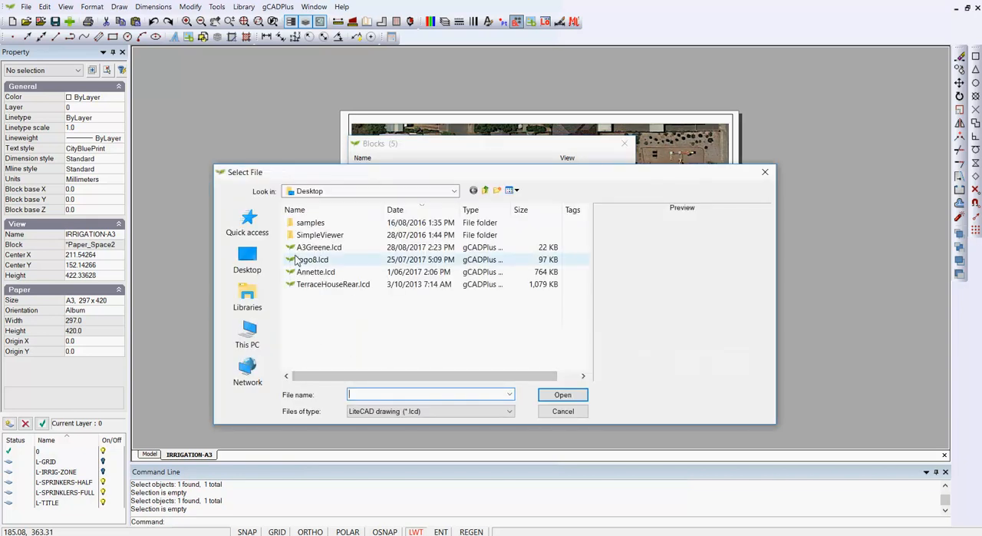
{"action": "left_click", "coordinate": [560, 412]}
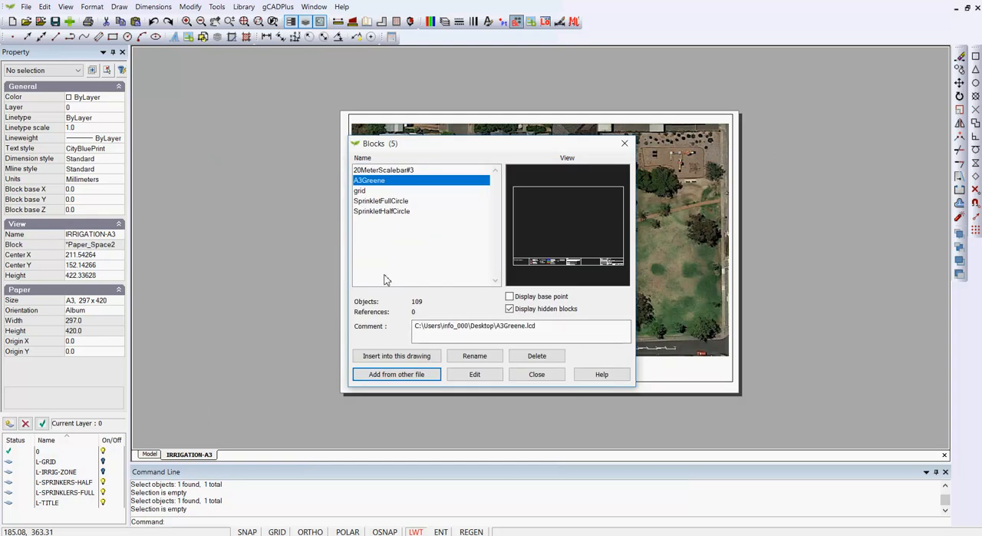
{"action": "left_click", "coordinate": [398, 357]}
{"action": "left_click", "coordinate": [475, 333]}
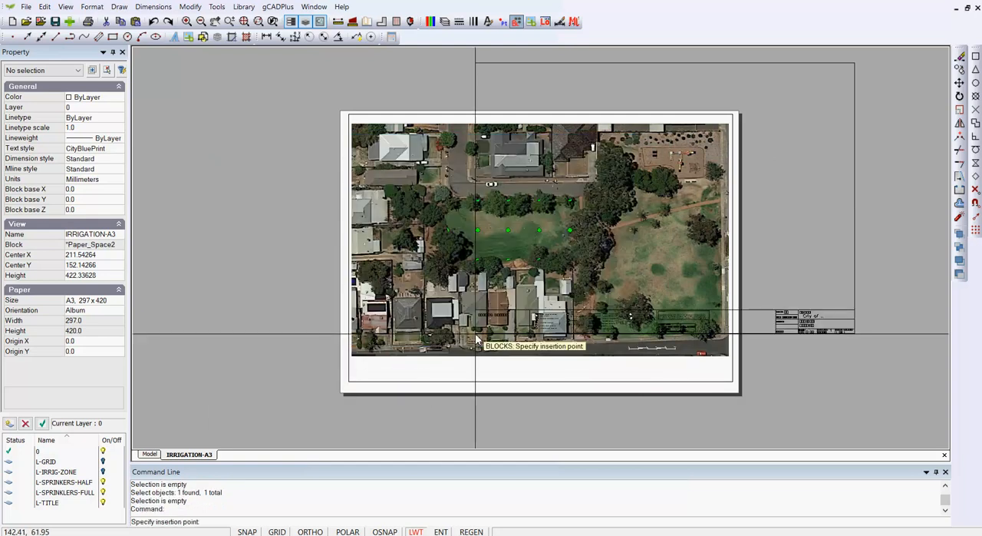
{"action": "left_click", "coordinate": [350, 388]}
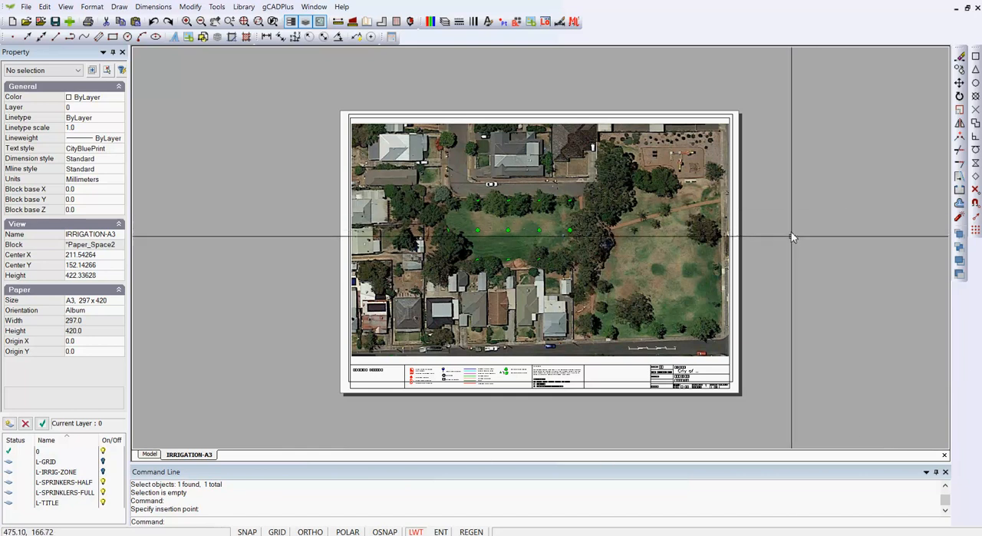
{"action": "scroll", "coordinate": [761, 372], "scroll_direction": "up", "scroll_amount": 1}
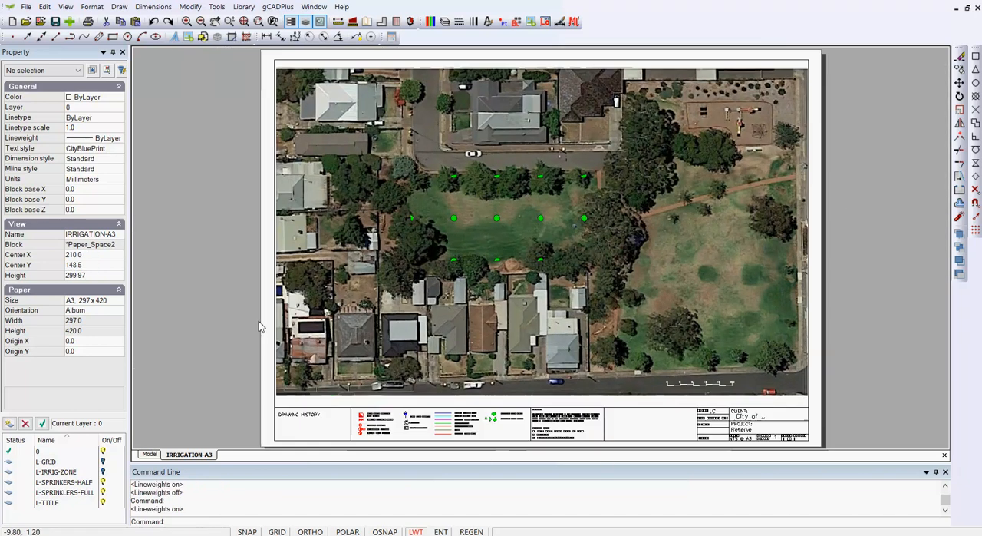
- Turn on the L-IRRIG-ZONE layer in model space and view the spray circles around the park sprinklers
{"action": "left_click", "coordinate": [151, 454]}
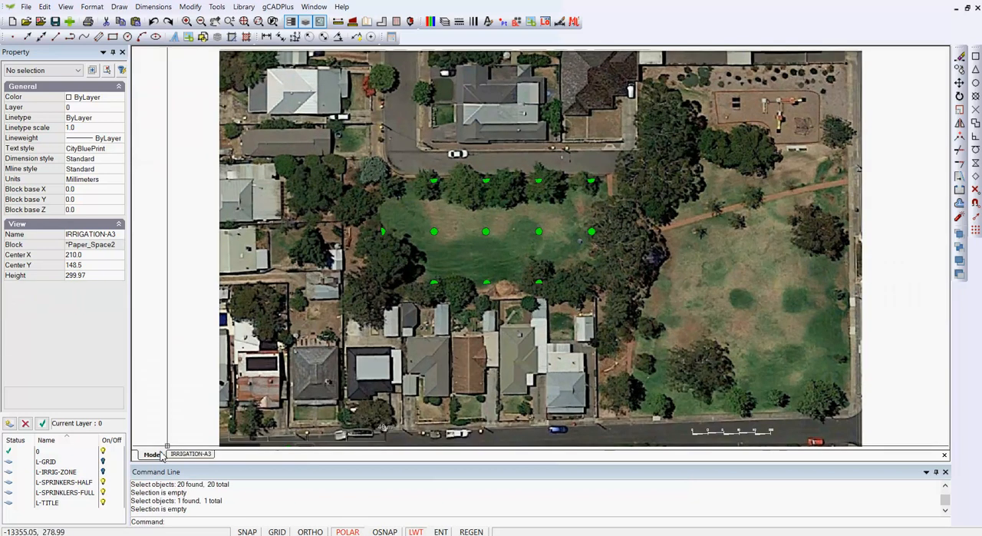
{"action": "scroll", "coordinate": [437, 238], "scroll_direction": "up", "scroll_amount": 1}
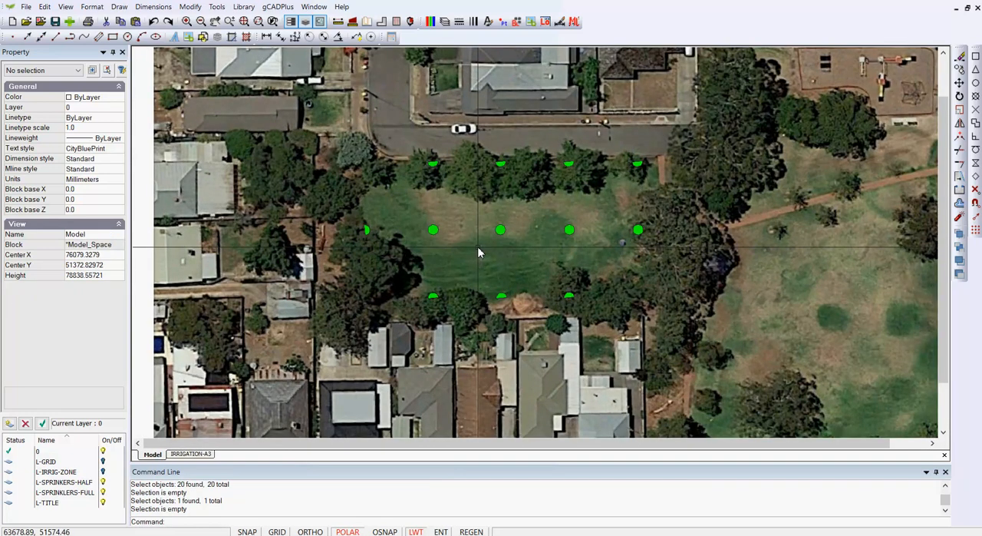
{"action": "left_click", "coordinate": [444, 23]}
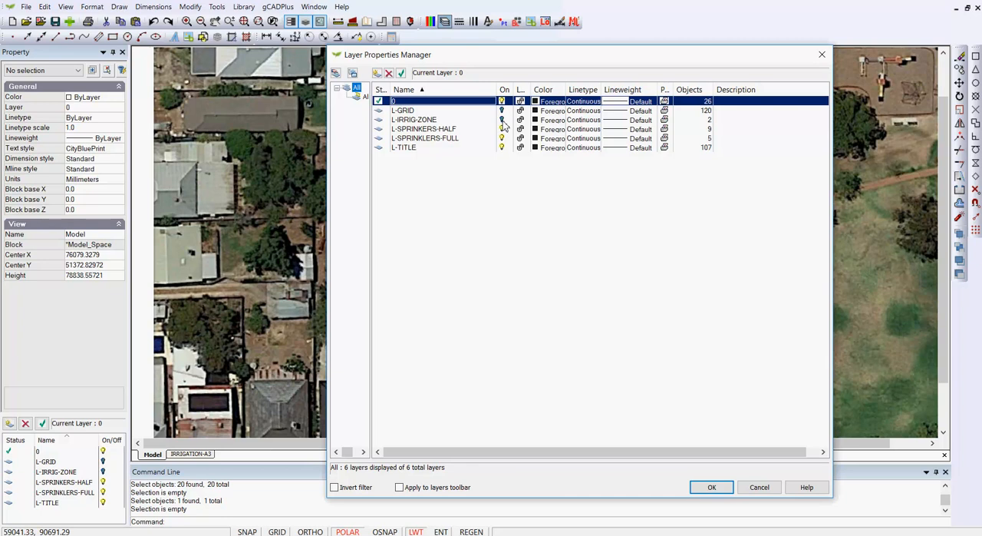
{"action": "left_click", "coordinate": [503, 121]}
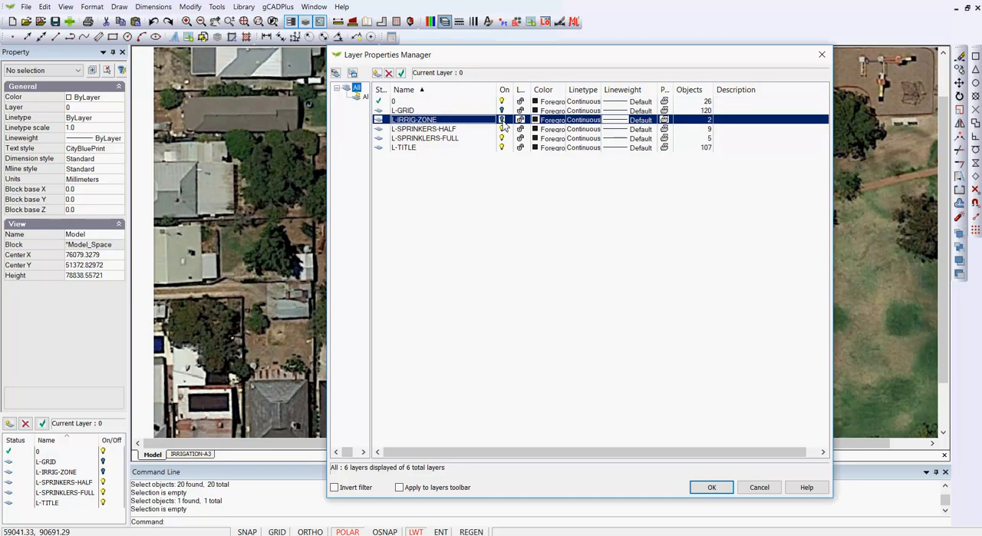
{"action": "left_click", "coordinate": [712, 488]}
{"action": "scroll", "coordinate": [456, 236], "scroll_direction": "up", "scroll_amount": 1}
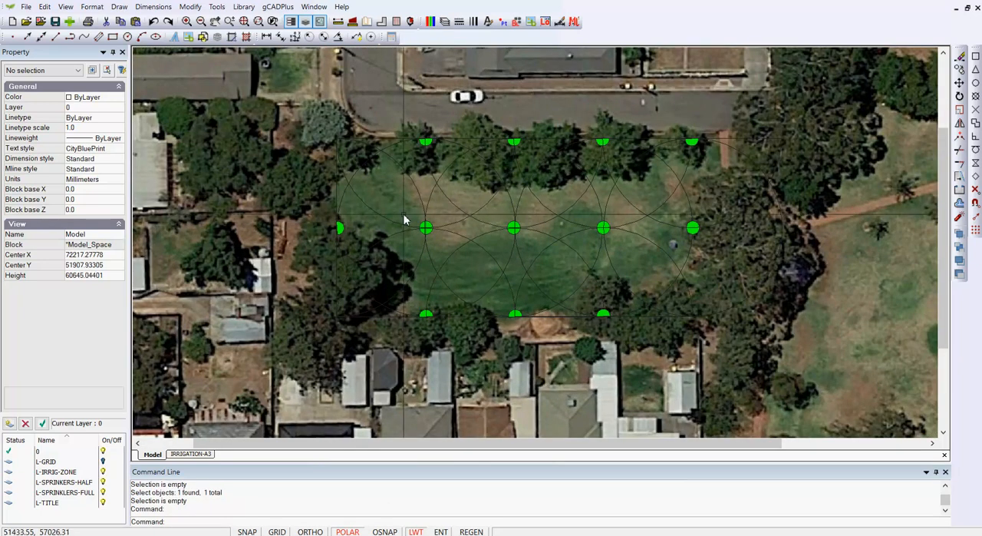
- Change the model space background colour to black so the spray circles stand out over the aerial image
{"action": "left_click", "coordinate": [64, 7]}
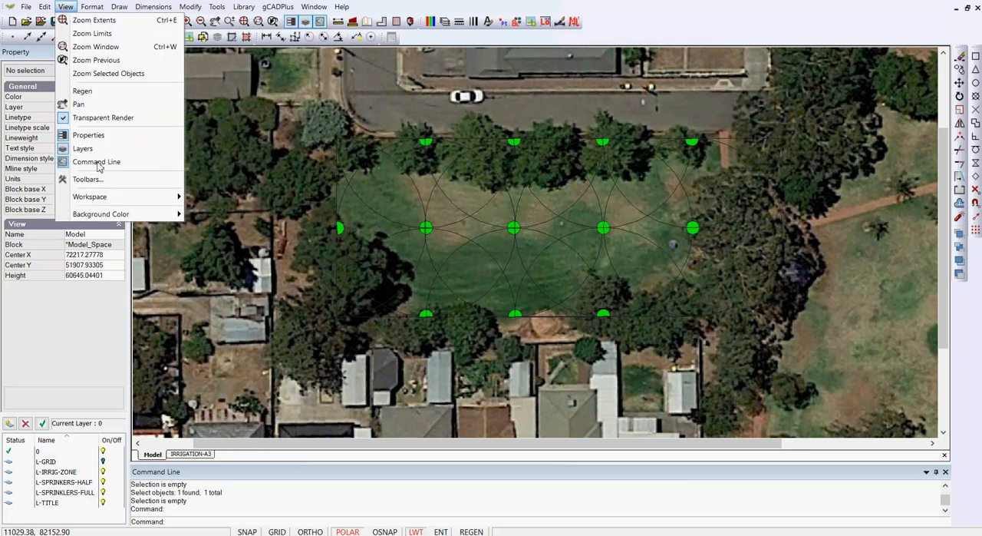
{"action": "mouse_move", "coordinate": [163, 220]}
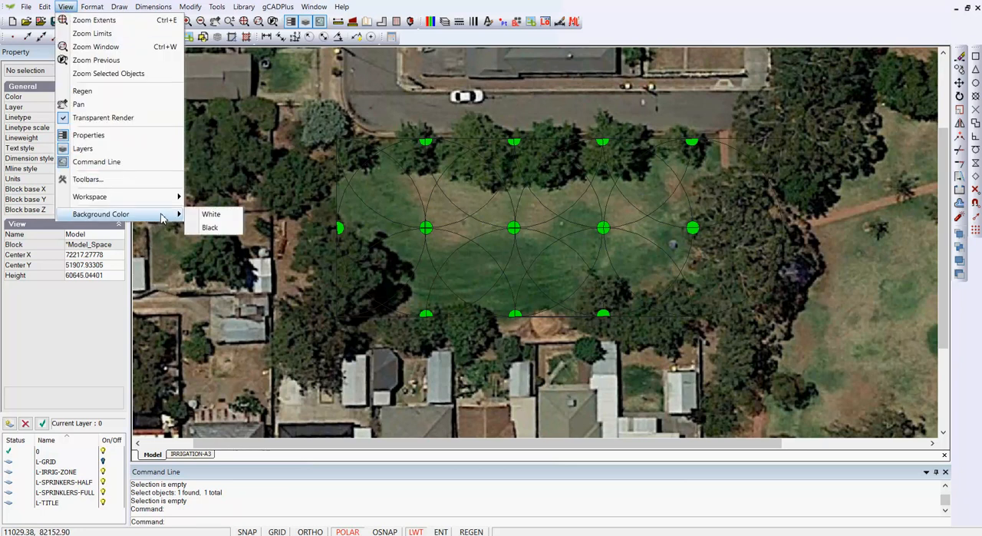
{"action": "left_click", "coordinate": [211, 228]}
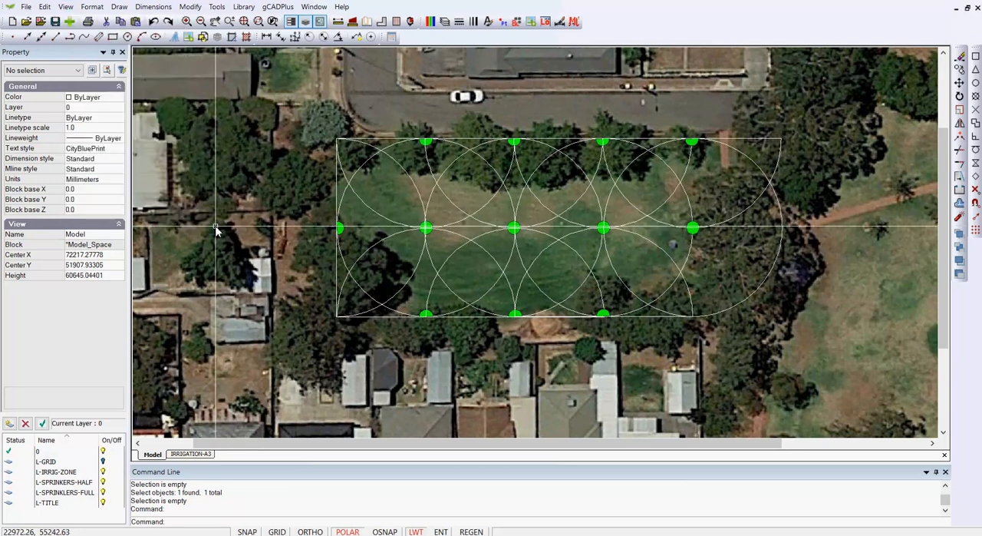
{"action": "scroll", "coordinate": [271, 225], "scroll_direction": "down", "scroll_amount": 1}
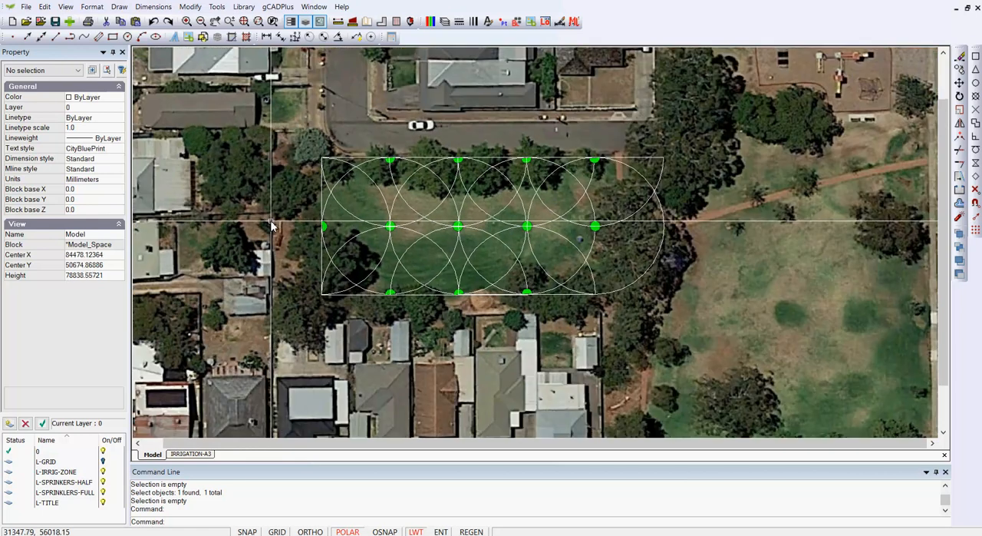
- Inspect the properties of a half-circle and a full-circle sprinkler block among the park's spray circles
{"action": "left_click", "coordinate": [371, 229]}
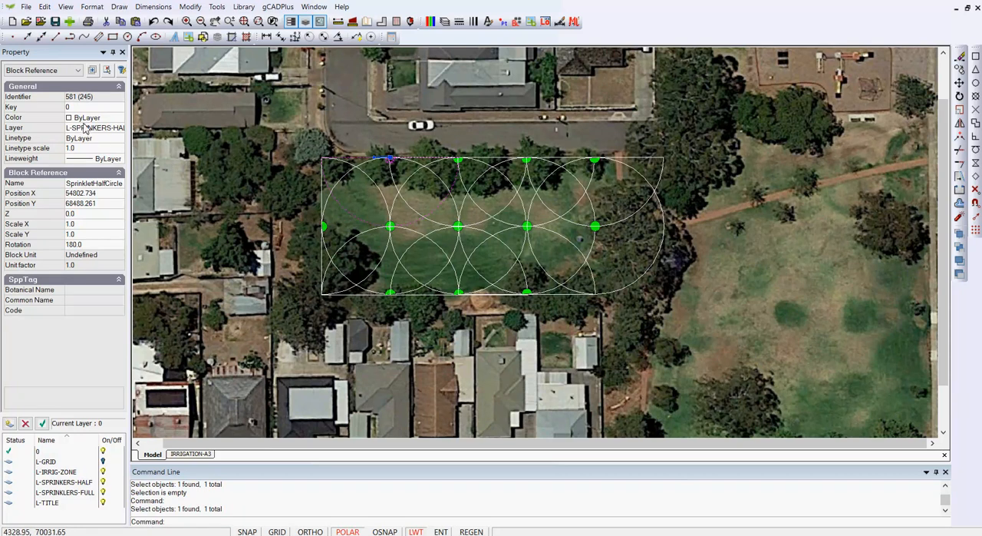
{"action": "key", "text": "Escape"}
{"action": "scroll", "coordinate": [382, 261], "scroll_direction": "up", "scroll_amount": 2}
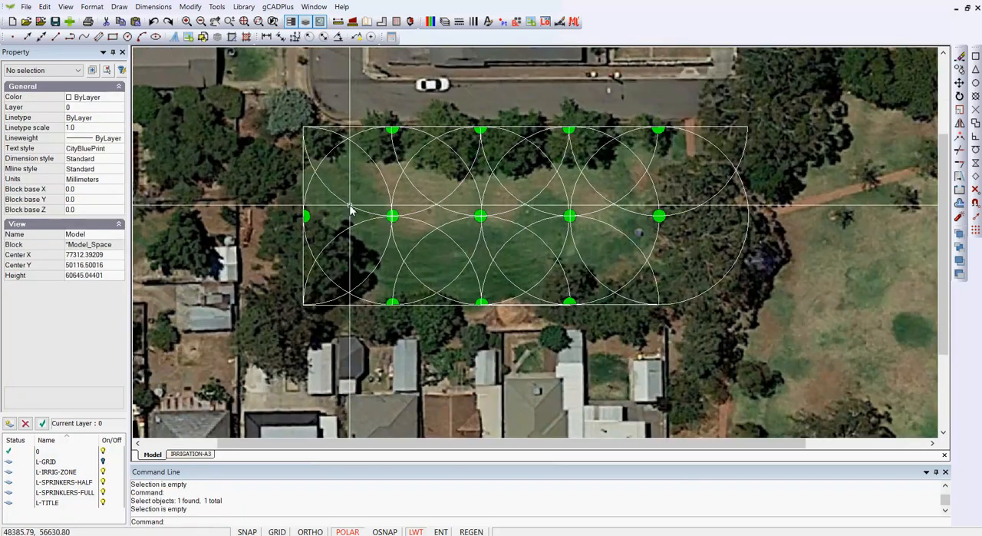
{"action": "left_click", "coordinate": [323, 177]}
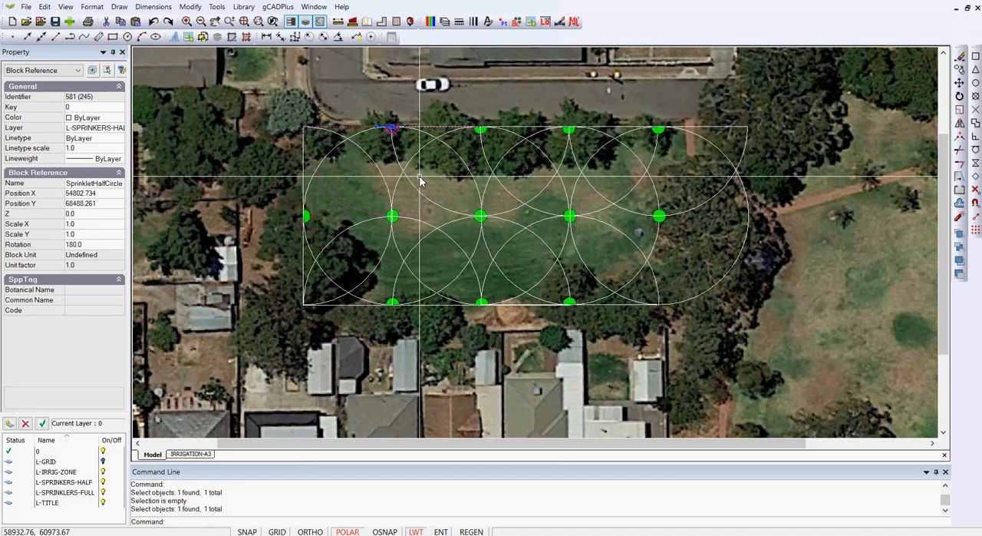
{"action": "key", "text": "Escape"}
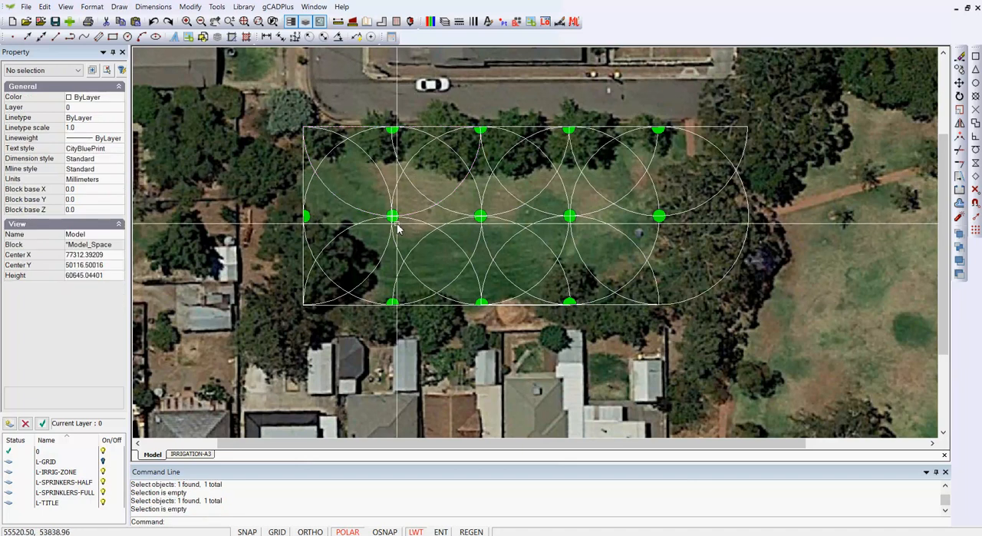
{"action": "left_click", "coordinate": [368, 304]}
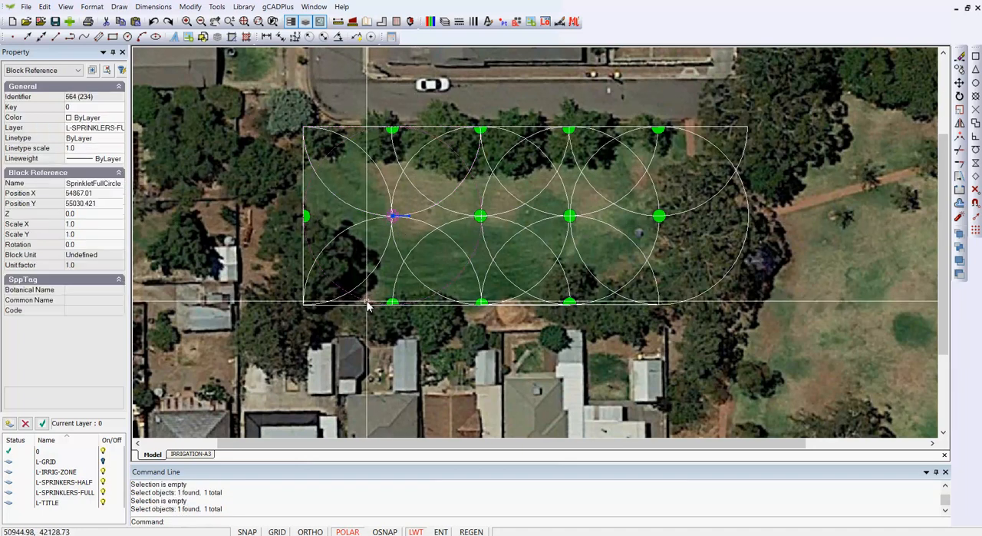
{"action": "key", "text": "Escape"}
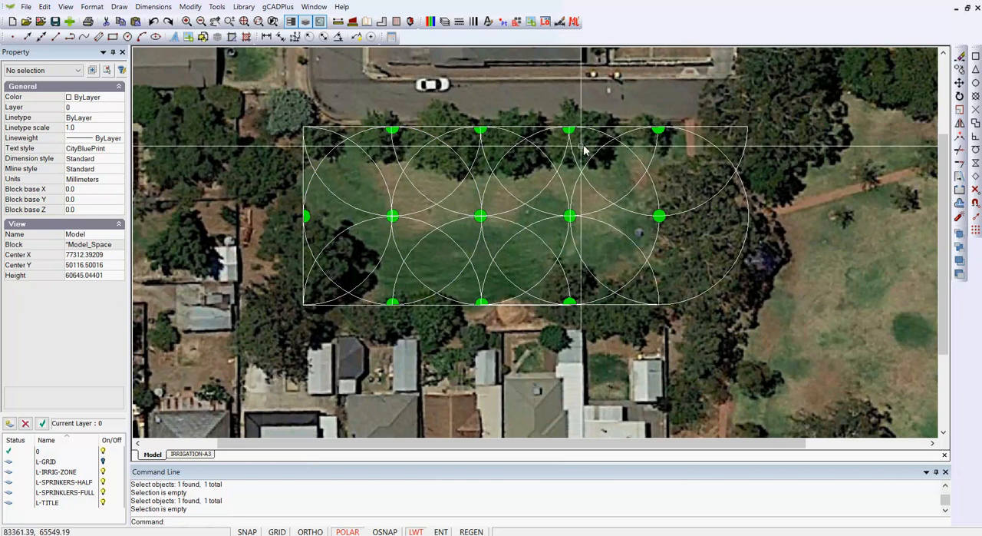
- Check how the spray circles display on the IRRIGATION-A3 layout and return to model space
{"action": "scroll", "coordinate": [428, 225], "scroll_direction": "down", "scroll_amount": 1}
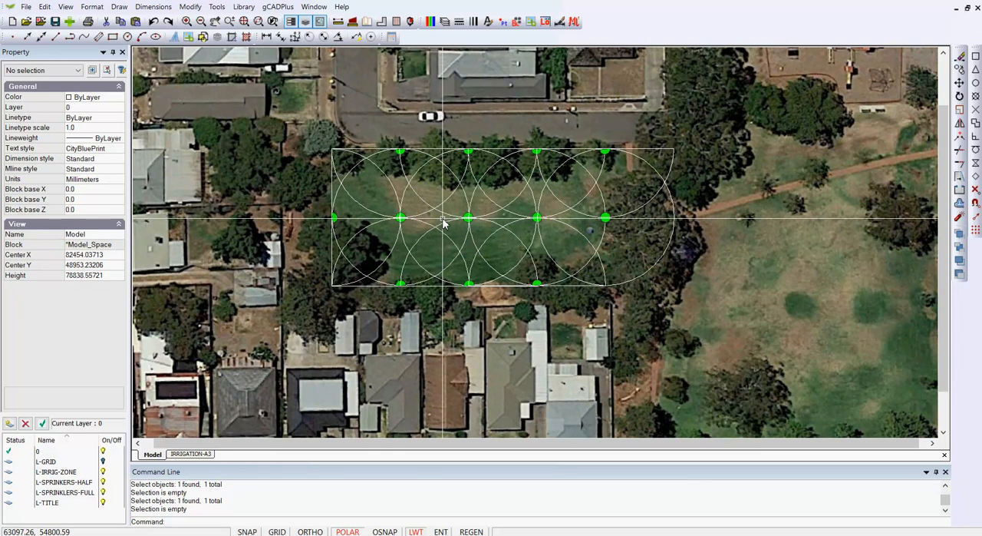
{"action": "left_click", "coordinate": [201, 455]}
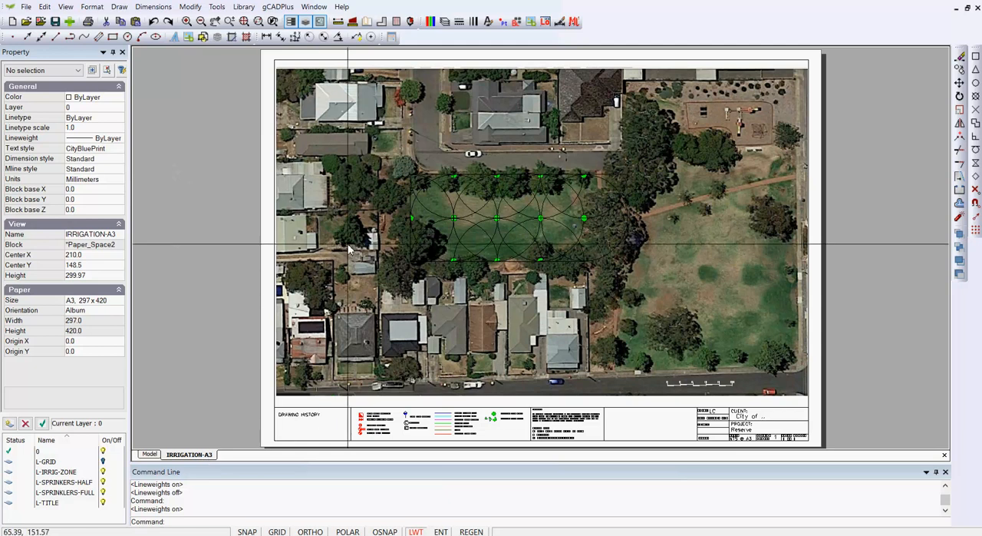
{"action": "scroll", "coordinate": [482, 240], "scroll_direction": "up", "scroll_amount": 1}
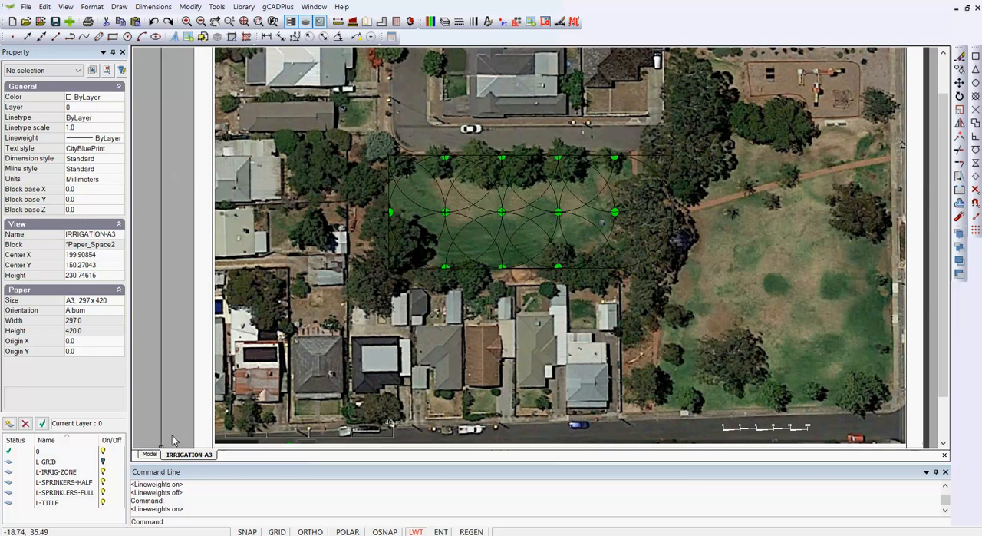
{"action": "left_click", "coordinate": [150, 454]}
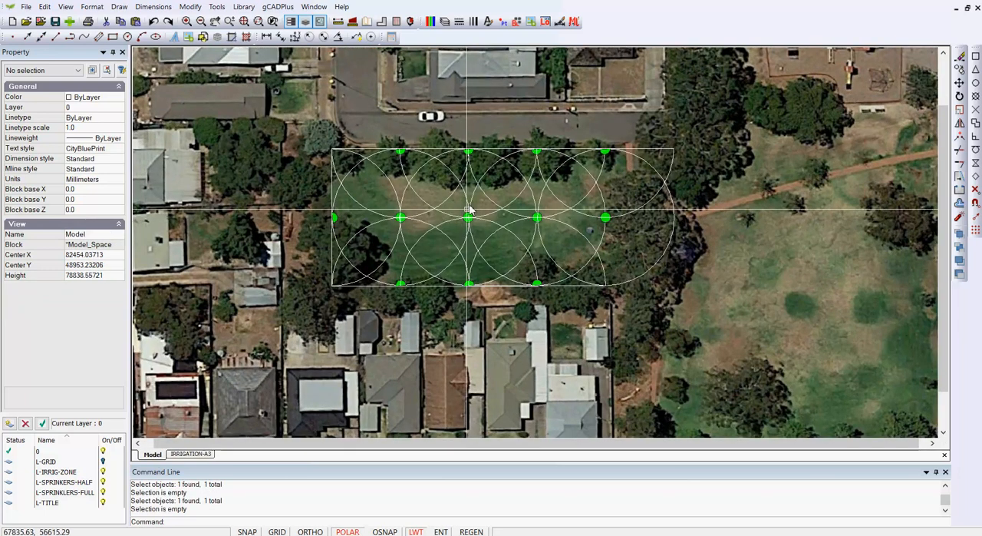
- Open the half-circle sprinkler block for editing and check the properties of its spray outline polyline
{"action": "left_click", "coordinate": [349, 202]}
{"action": "right_click", "coordinate": [354, 206]}
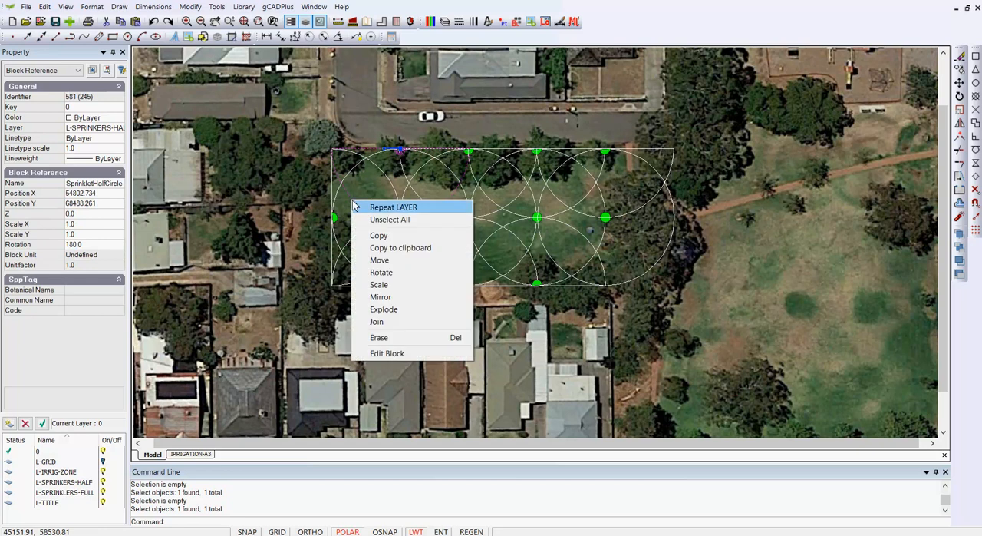
{"action": "left_click", "coordinate": [376, 353]}
{"action": "scroll", "coordinate": [401, 358], "scroll_direction": "down", "scroll_amount": 5}
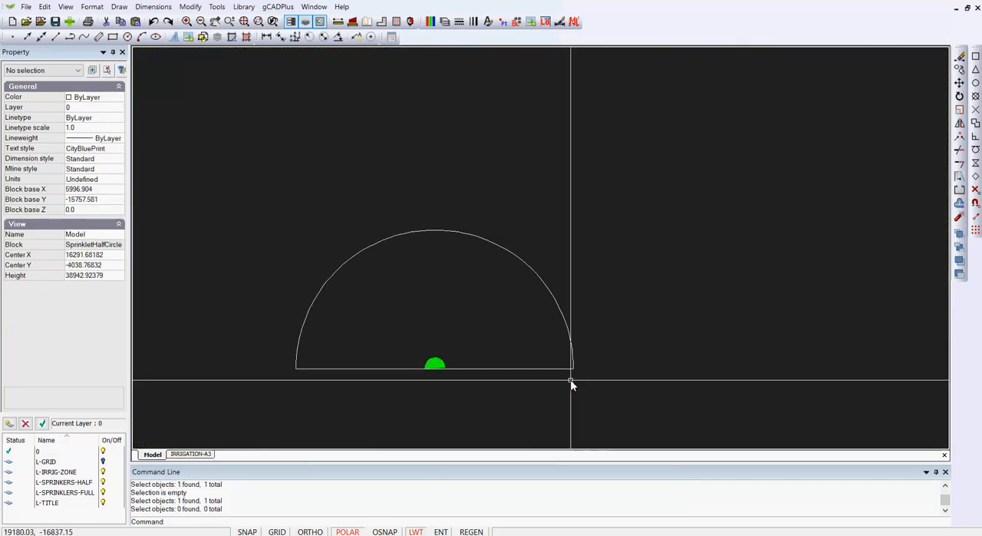
{"action": "left_click", "coordinate": [548, 368]}
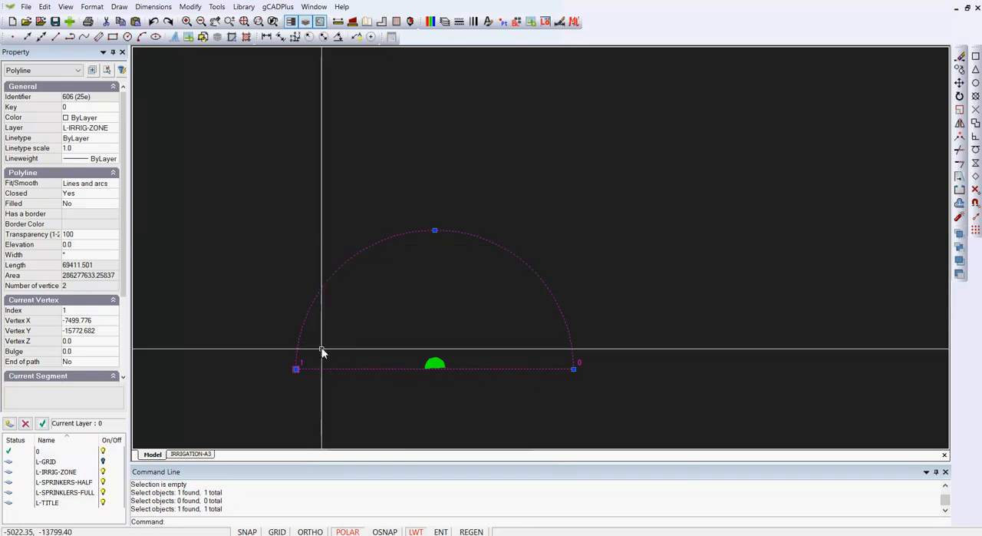
{"action": "key", "text": "Escape"}
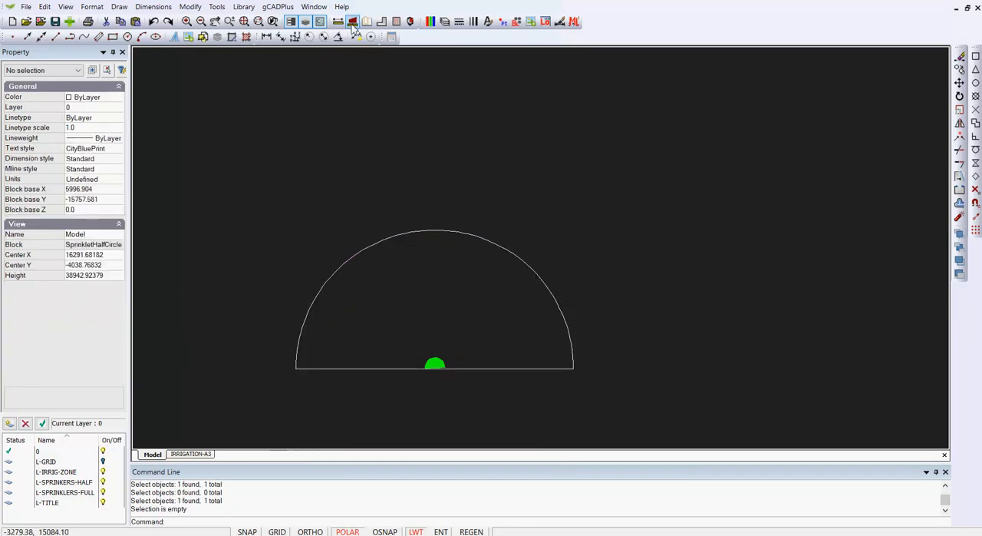
- Measure the straight base of the half-circle spray outline from one end to the other
{"action": "left_click", "coordinate": [338, 22]}
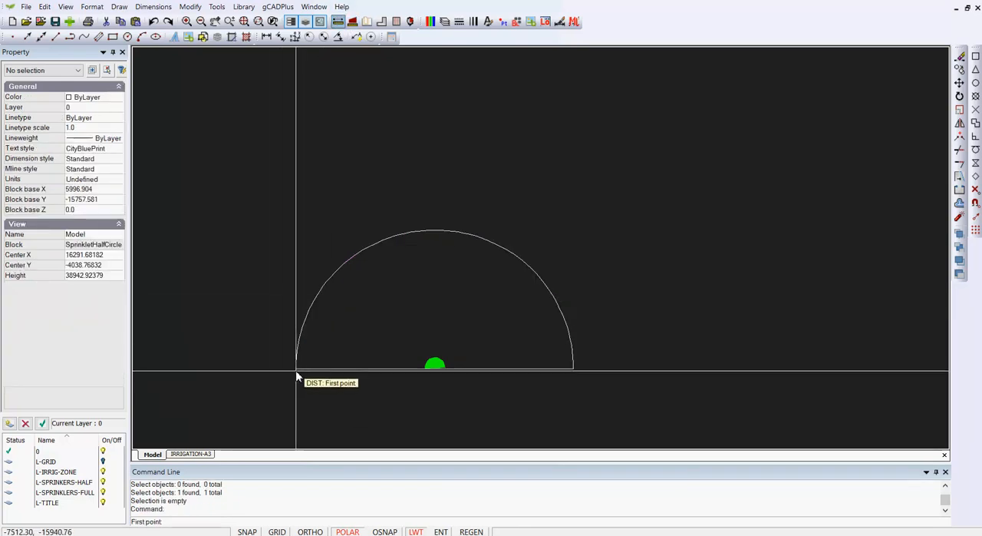
{"action": "left_click", "coordinate": [296, 369]}
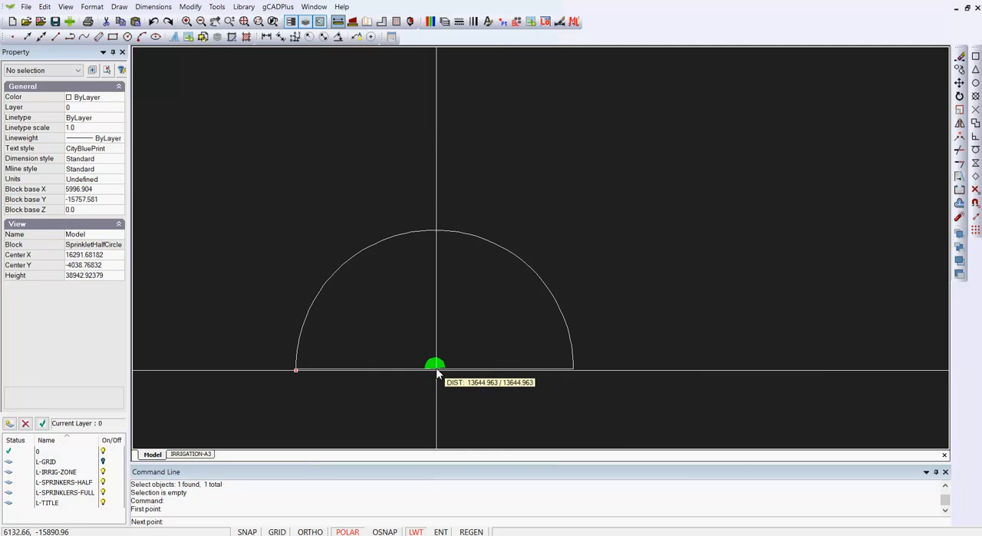
{"action": "left_click", "coordinate": [576, 373]}
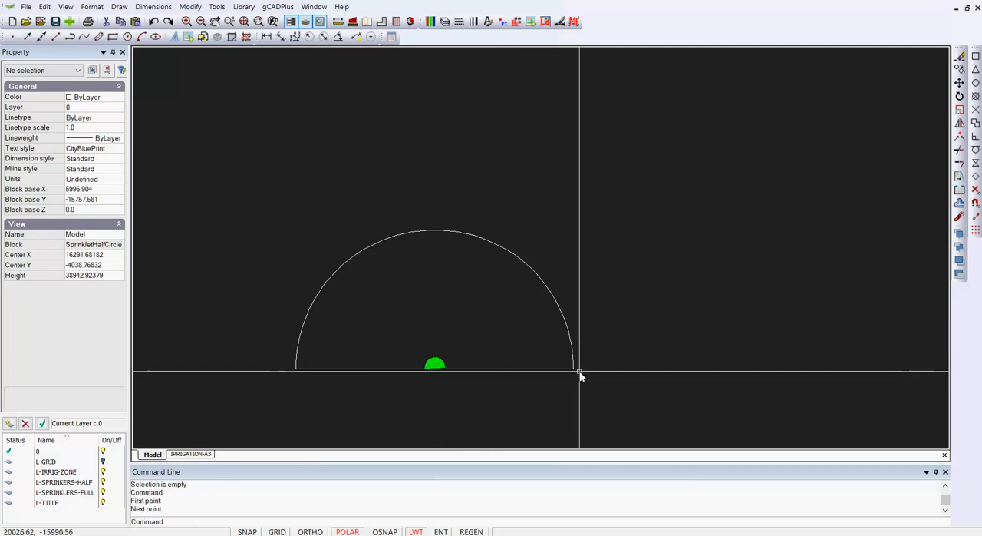
- Set the half-circle spray outline's colour to 255 and close the block editor
{"action": "left_click", "coordinate": [620, 400]}
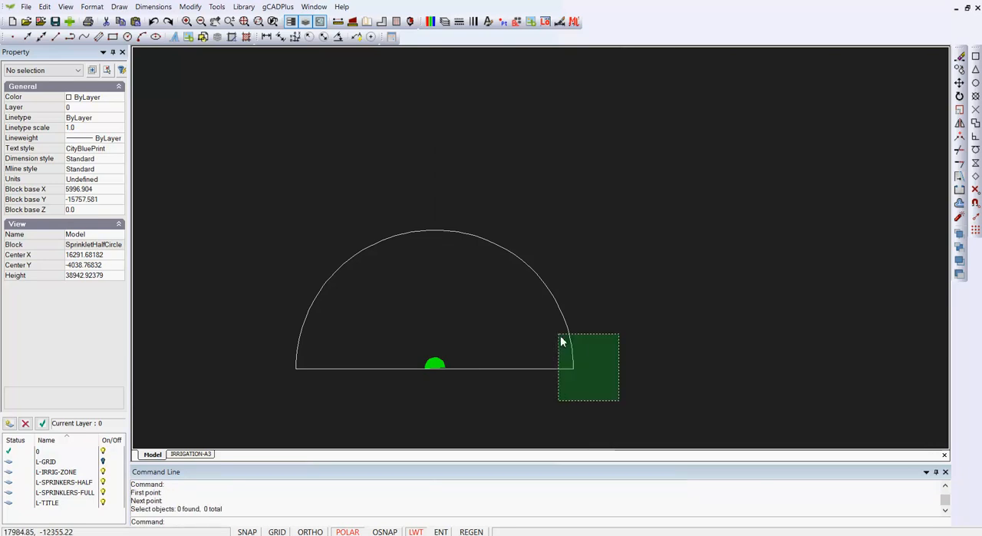
{"action": "left_click", "coordinate": [560, 341]}
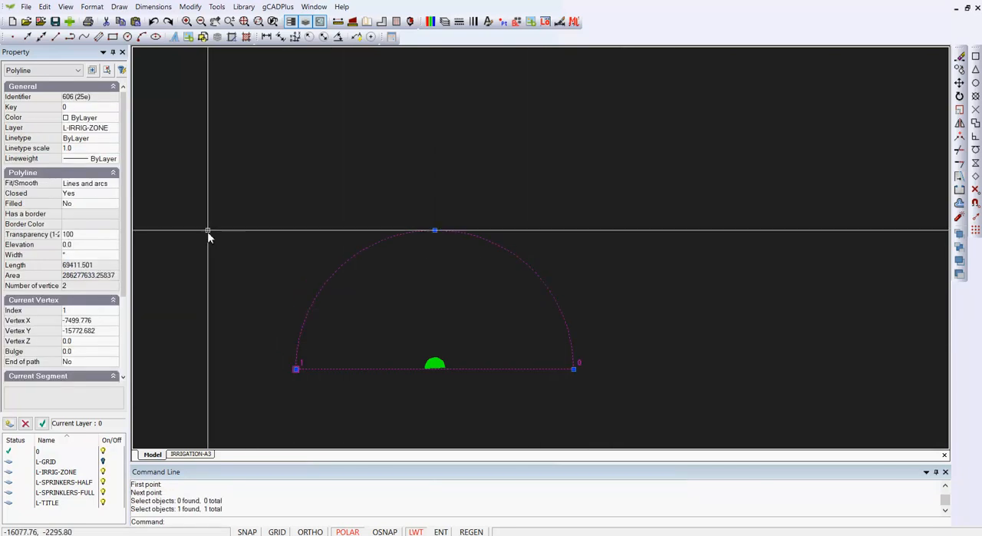
{"action": "left_click", "coordinate": [115, 120]}
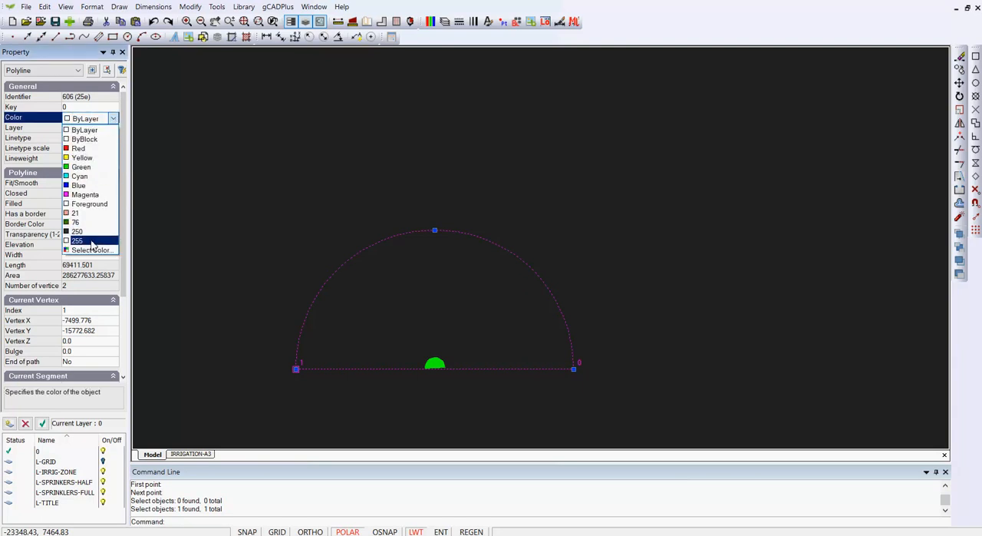
{"action": "left_click", "coordinate": [76, 240]}
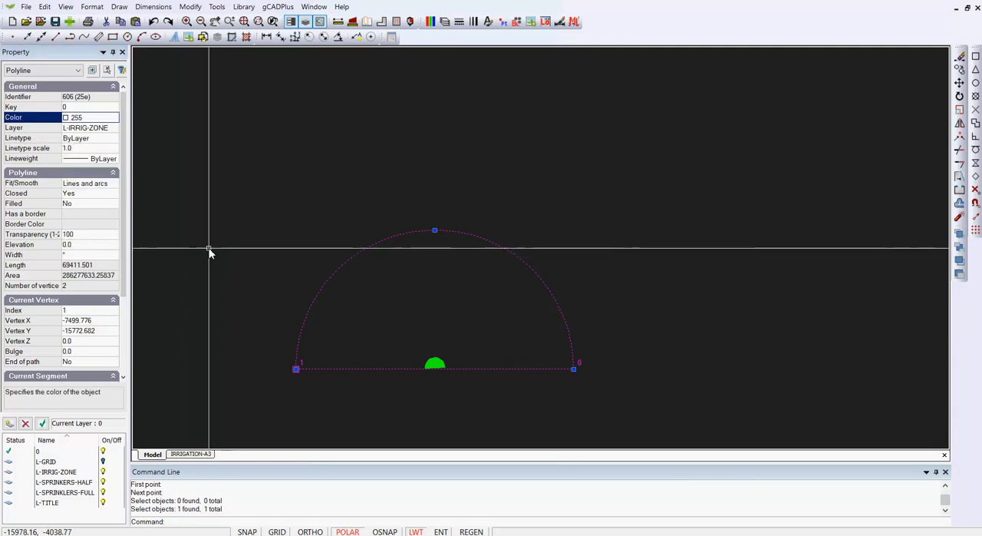
{"action": "key", "text": "Escape"}
{"action": "right_click", "coordinate": [305, 188]}
{"action": "left_click", "coordinate": [346, 191]}
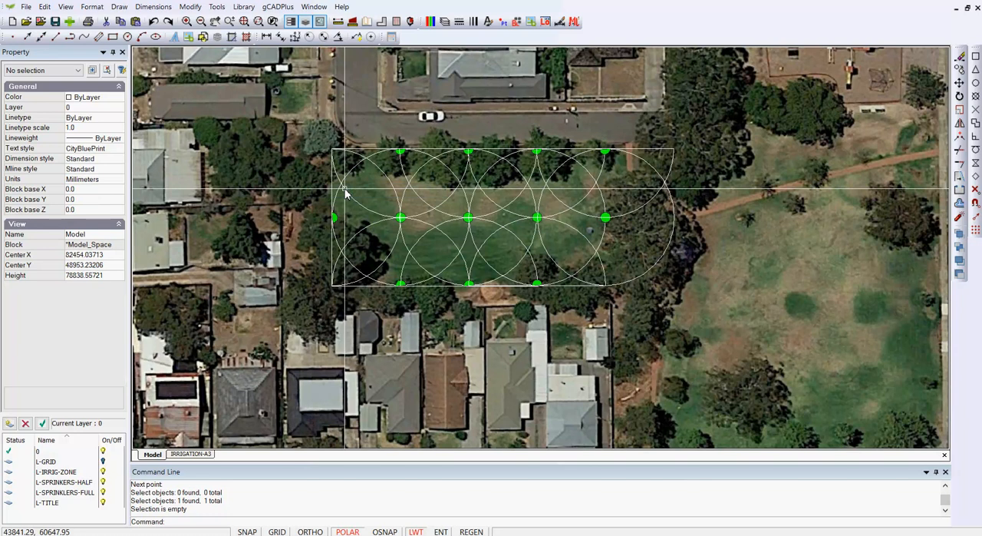
- Check the recoloured half-circle spray outlines on the IRRIGATION-A3 layout and return to model space
{"action": "left_click", "coordinate": [190, 454]}
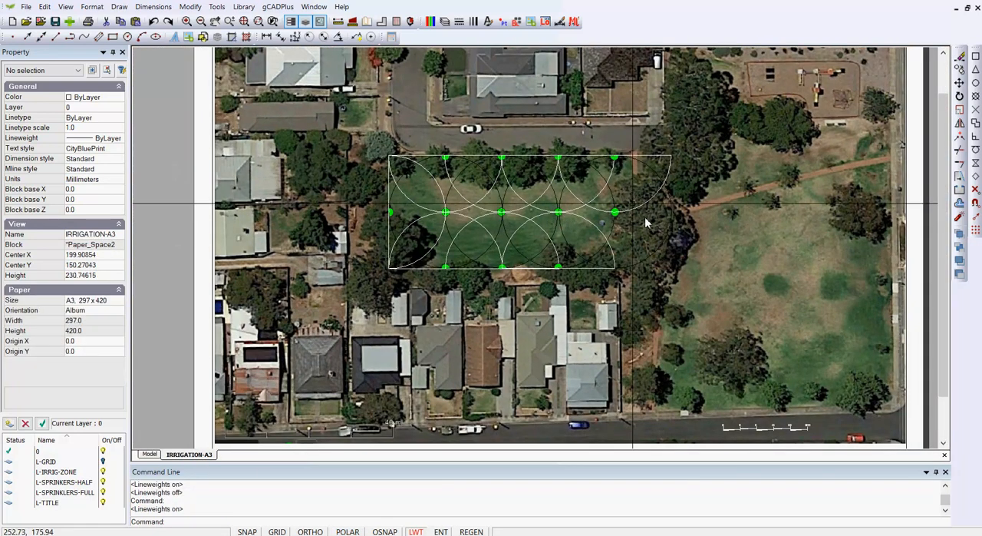
{"action": "left_click", "coordinate": [149, 455]}
{"action": "key", "text": "F10"}
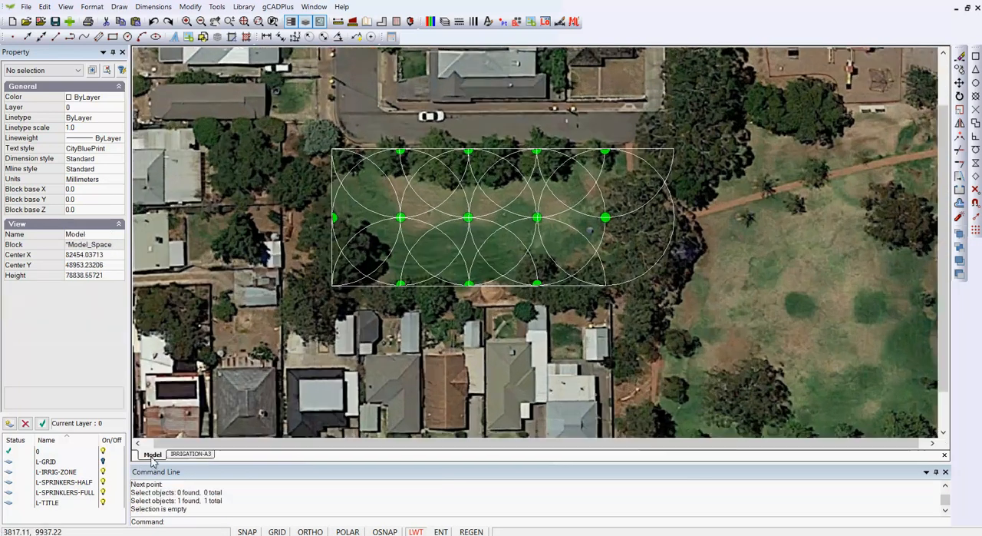
- Edit the full-circle sprinkler block, setting its spray circle's colour to 255, and close the block editor
{"action": "left_click", "coordinate": [464, 249]}
{"action": "right_click", "coordinate": [464, 250]}
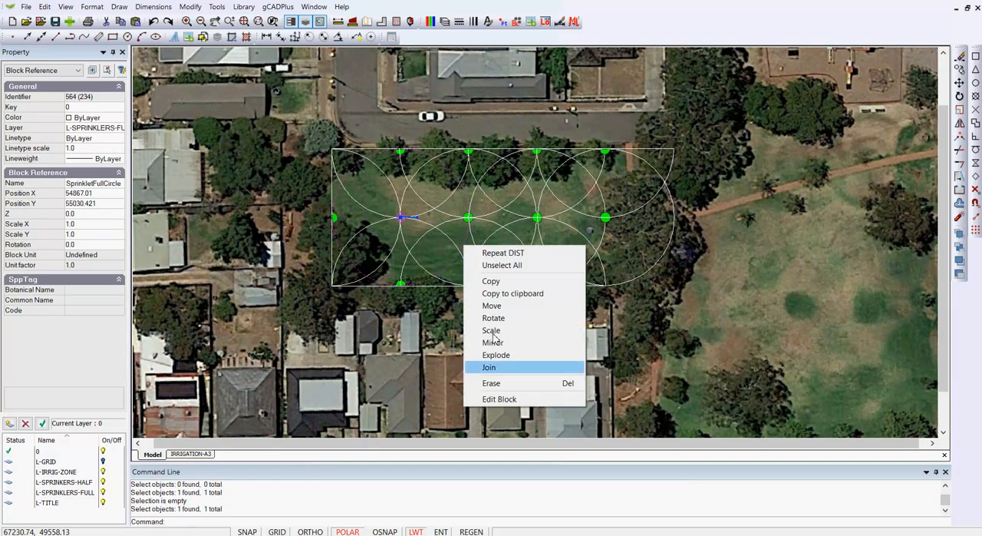
{"action": "left_click", "coordinate": [516, 399]}
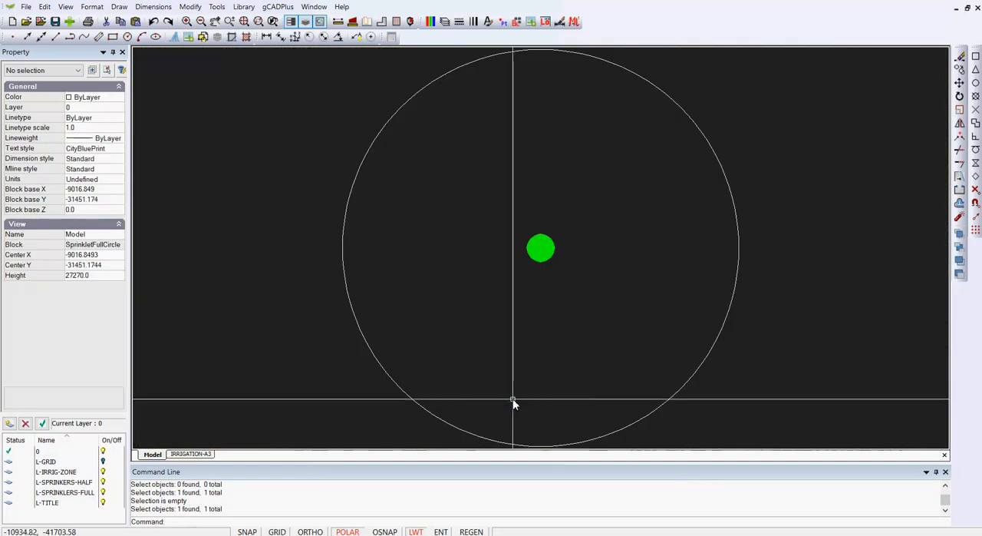
{"action": "left_click", "coordinate": [457, 421]}
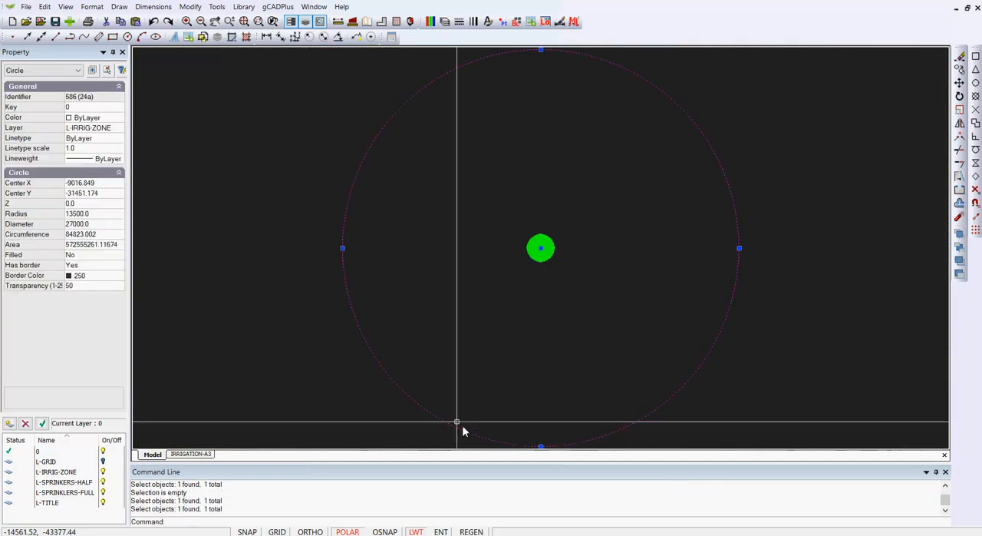
{"action": "left_click", "coordinate": [119, 119]}
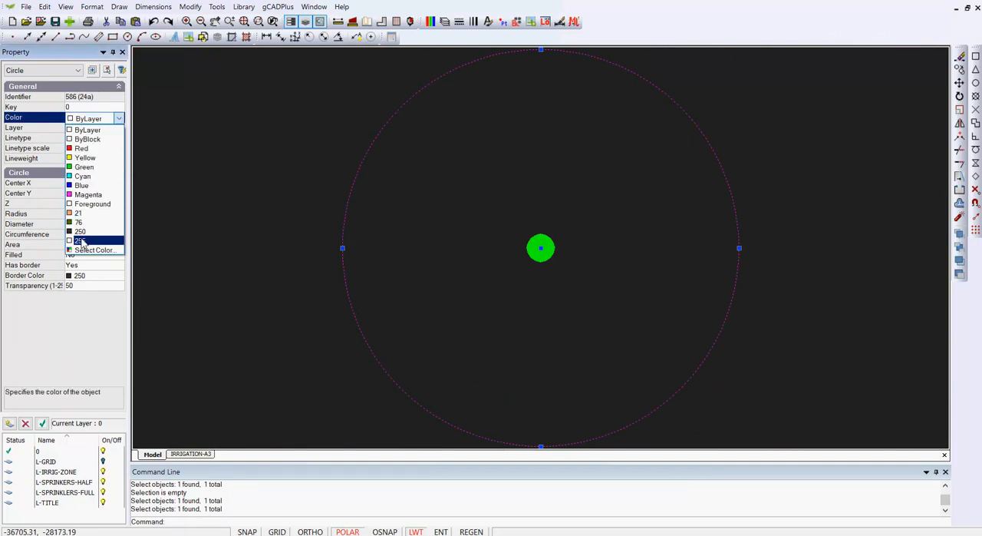
{"action": "left_click", "coordinate": [83, 241]}
{"action": "key", "text": "Escape"}
{"action": "right_click", "coordinate": [206, 219]}
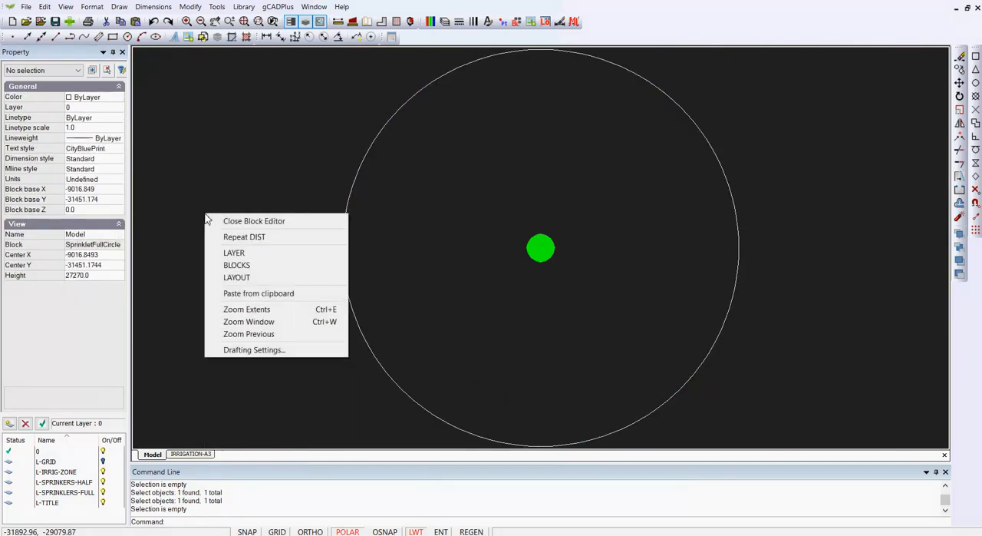
{"action": "left_click", "coordinate": [230, 220]}
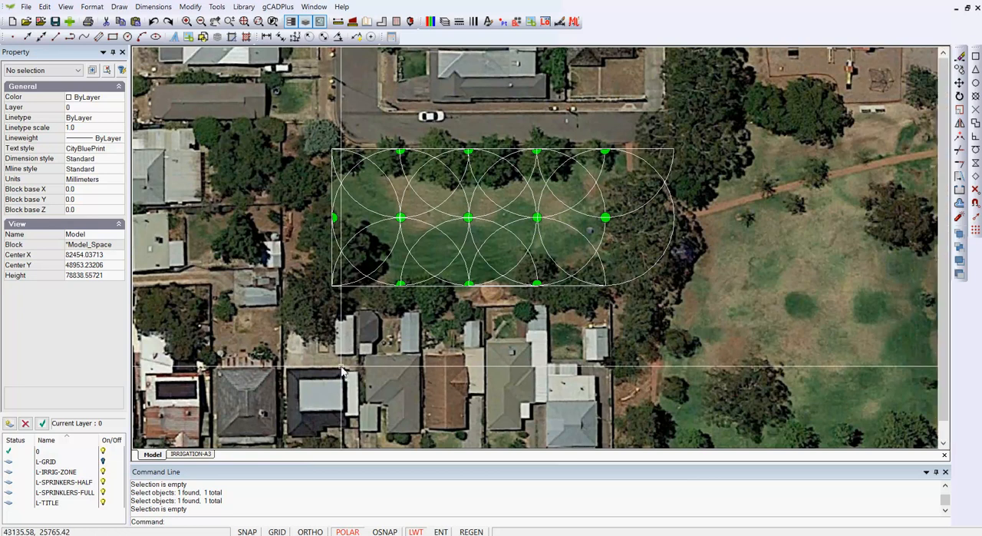
- Show the whole IRRIGATION-A3 sheet to review the recoloured spray circles with the title block
{"action": "scroll", "coordinate": [343, 372], "scroll_direction": "down", "scroll_amount": 2}
{"action": "left_click", "coordinate": [190, 453]}
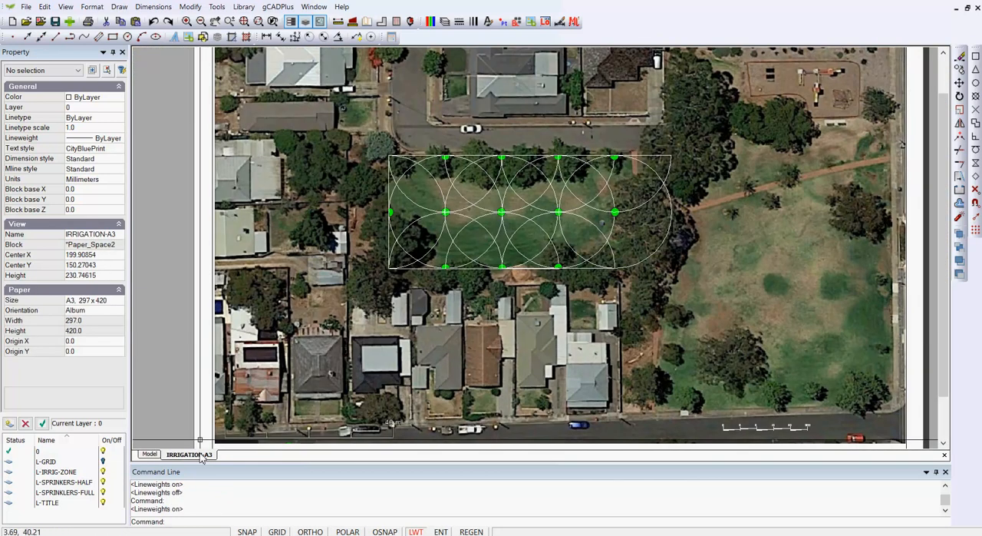
{"action": "right_click", "coordinate": [344, 340]}
{"action": "left_click", "coordinate": [409, 408]}
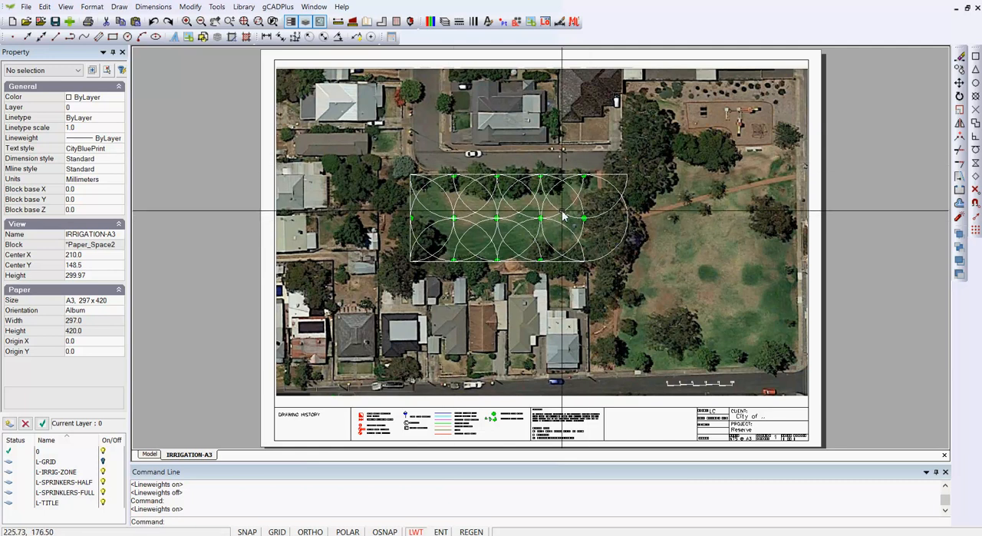
- Turn off the L-IRRIG-ZONE layer and view the park sprinklers on the layout without their spray circles
{"action": "left_click", "coordinate": [444, 21]}
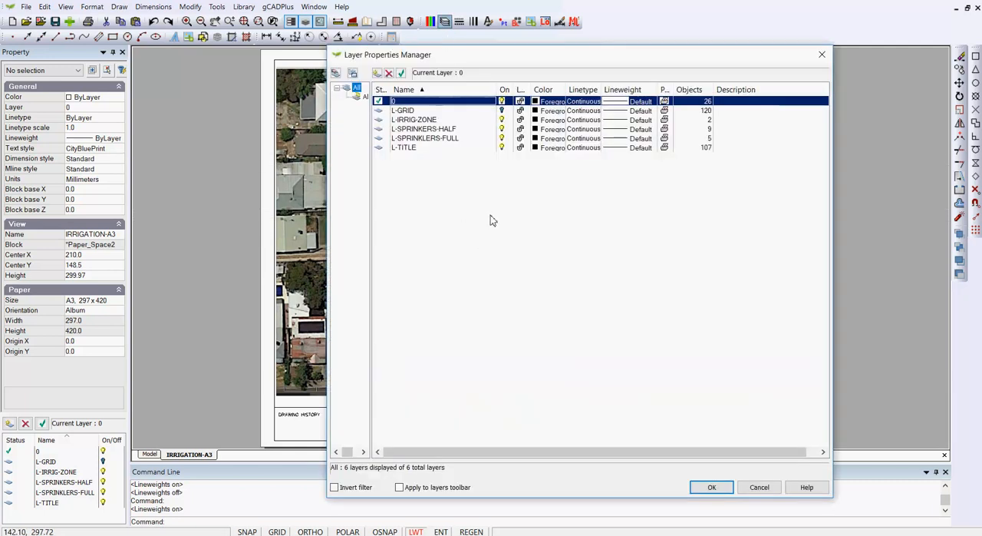
{"action": "left_click", "coordinate": [502, 121]}
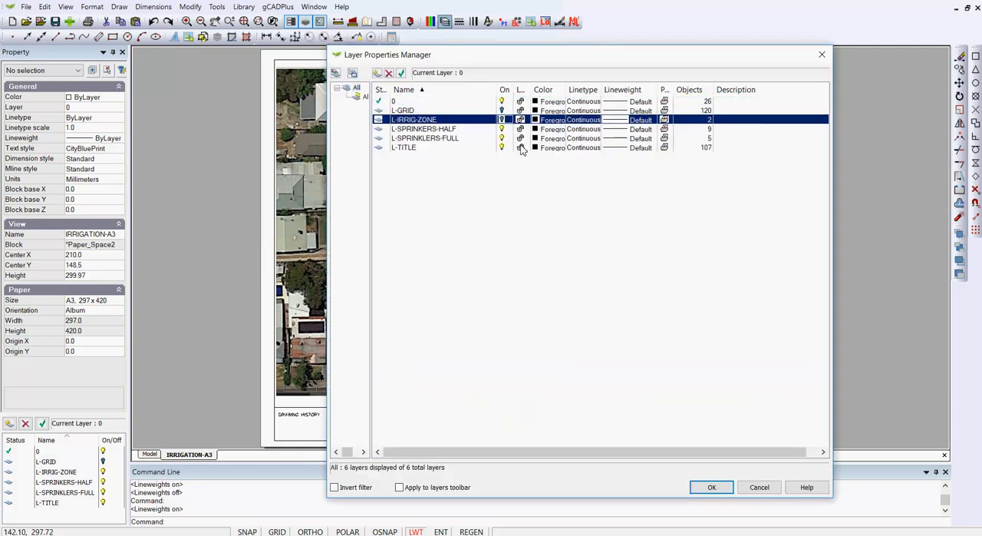
{"action": "left_click", "coordinate": [711, 487]}
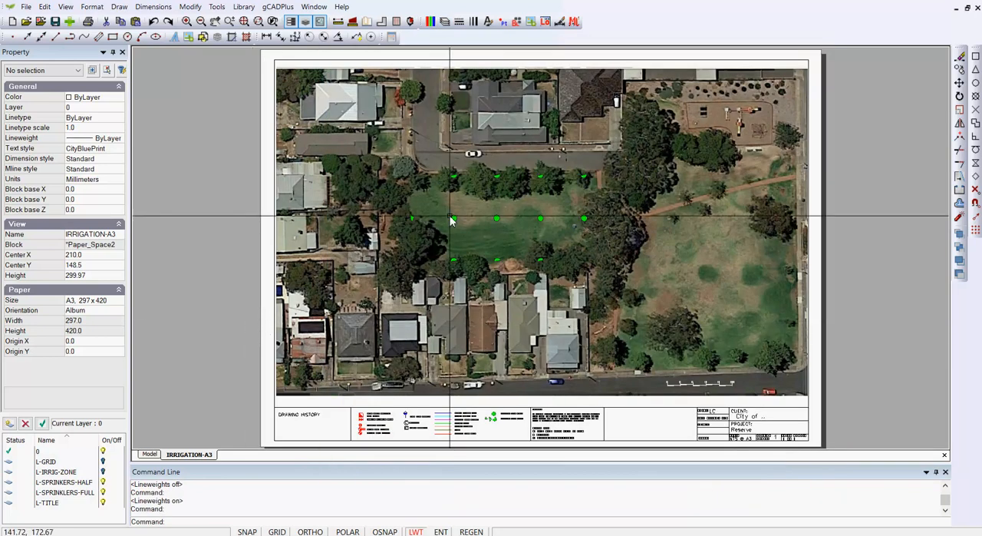
{"action": "scroll", "coordinate": [432, 196], "scroll_direction": "up", "scroll_amount": 3}
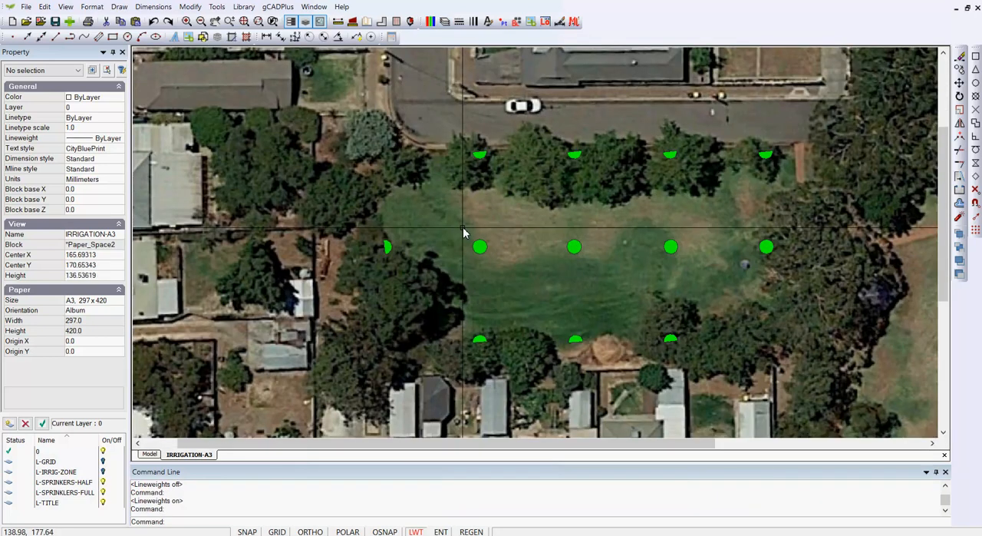